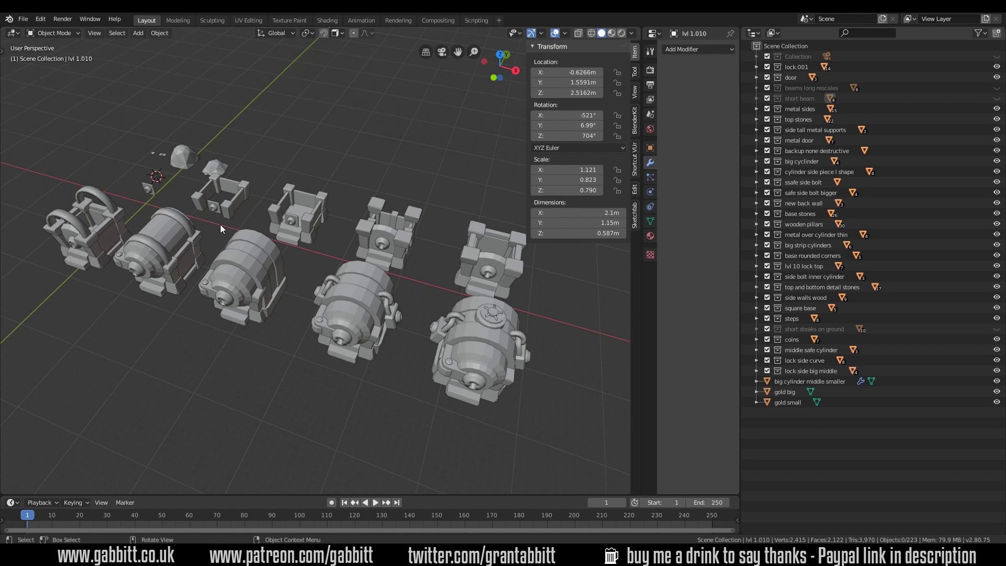
# - Inspect the marked seams on the small cube piece of the smallest lock
pyautogui.click(199, 201)
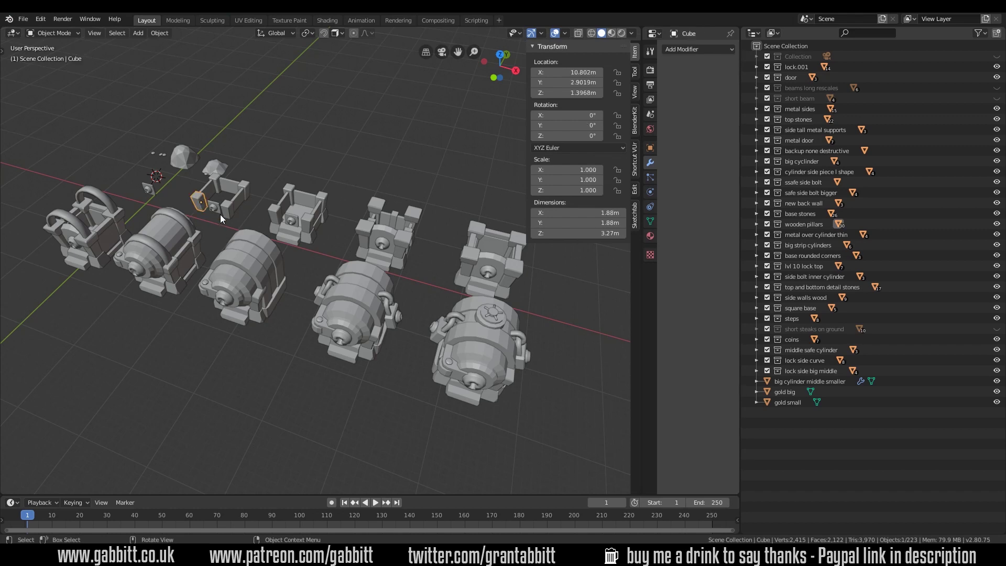
pyautogui.press('Tab')
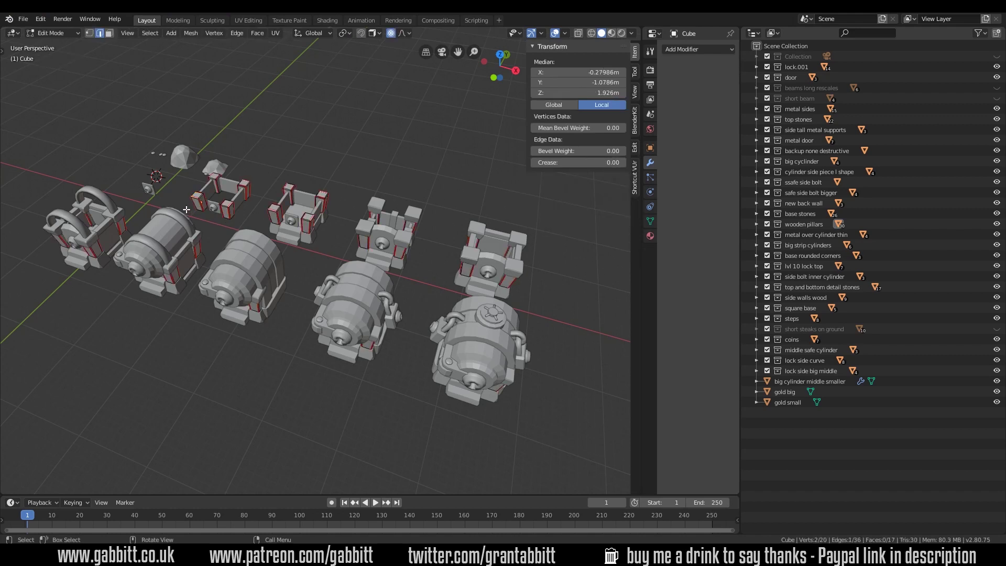
pyautogui.press('g')
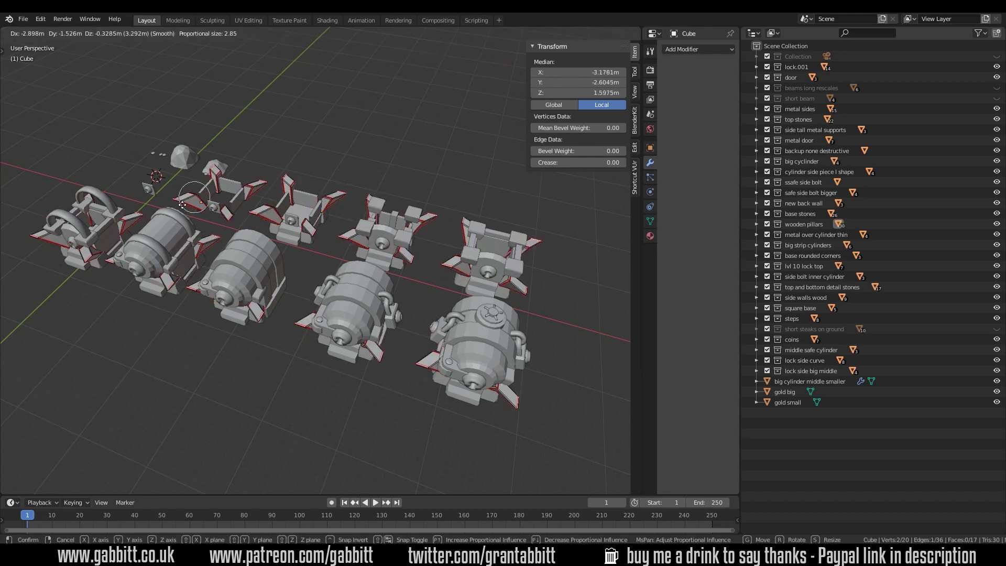
pyautogui.press('Escape')
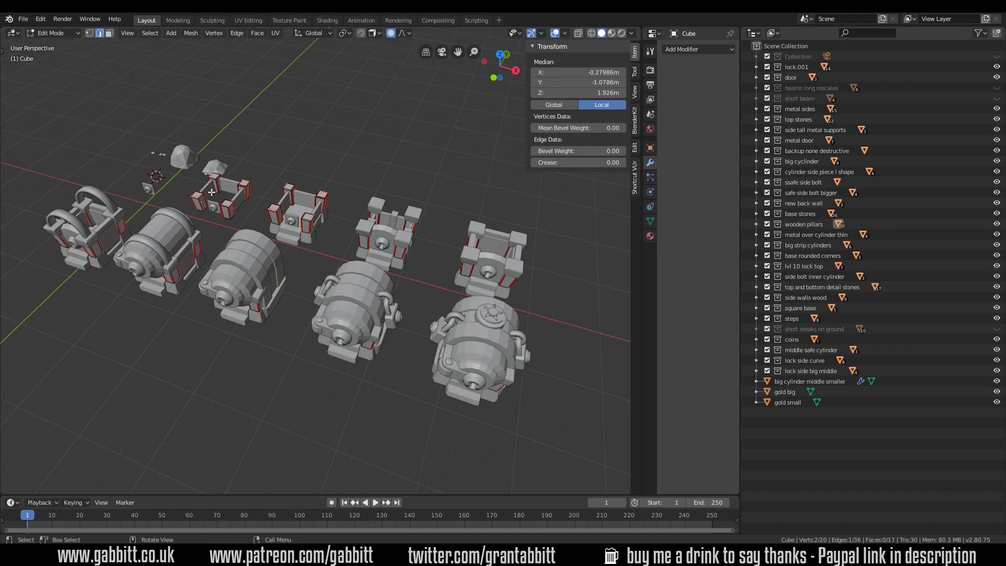
pyautogui.press('Tab')
# - Check the wall bracket and corner caps in Edit Mode, then box-select all lock pieces
pyautogui.click(210, 190)
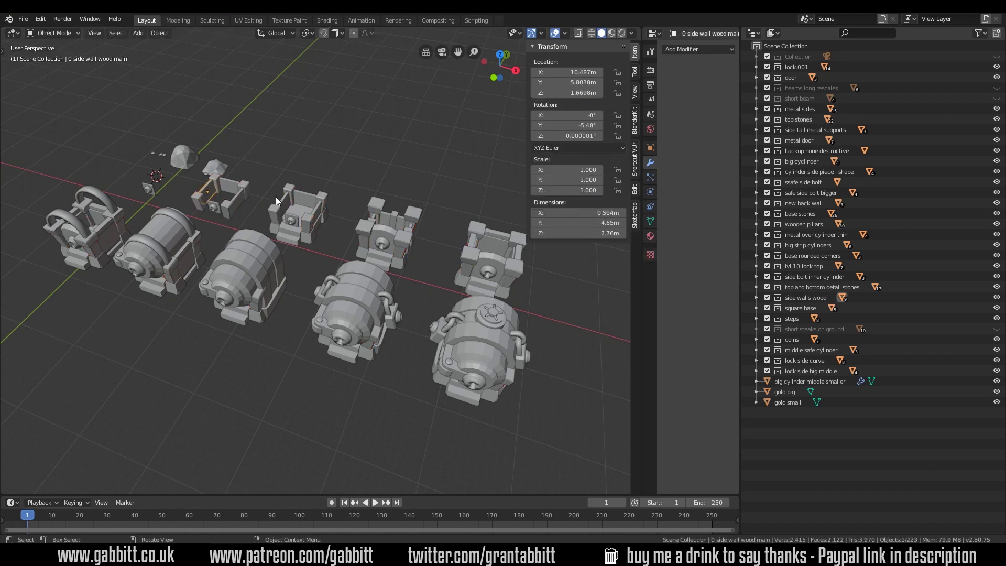
pyautogui.press('Tab')
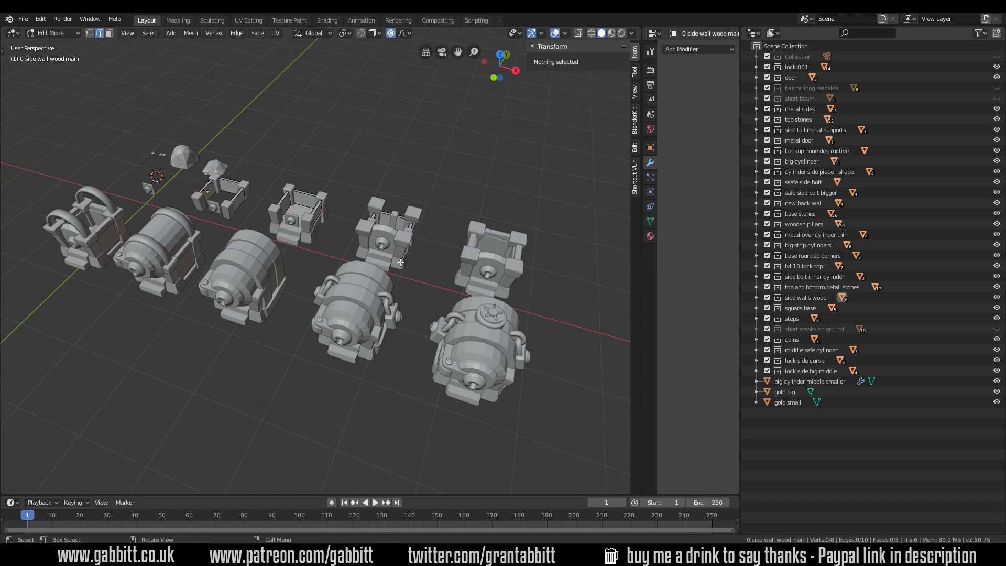
pyautogui.click(298, 227)
pyautogui.click(363, 228)
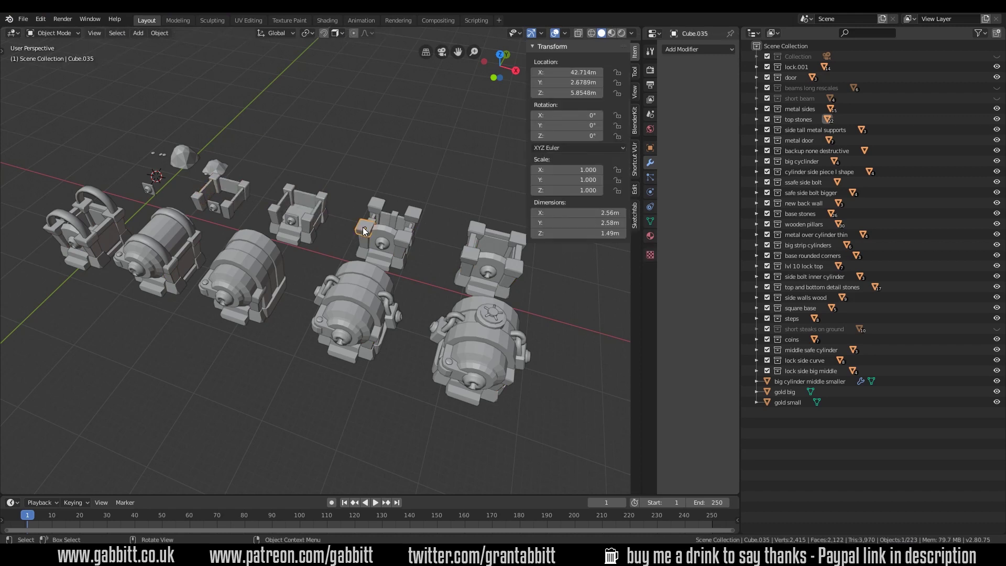
pyautogui.press('l')
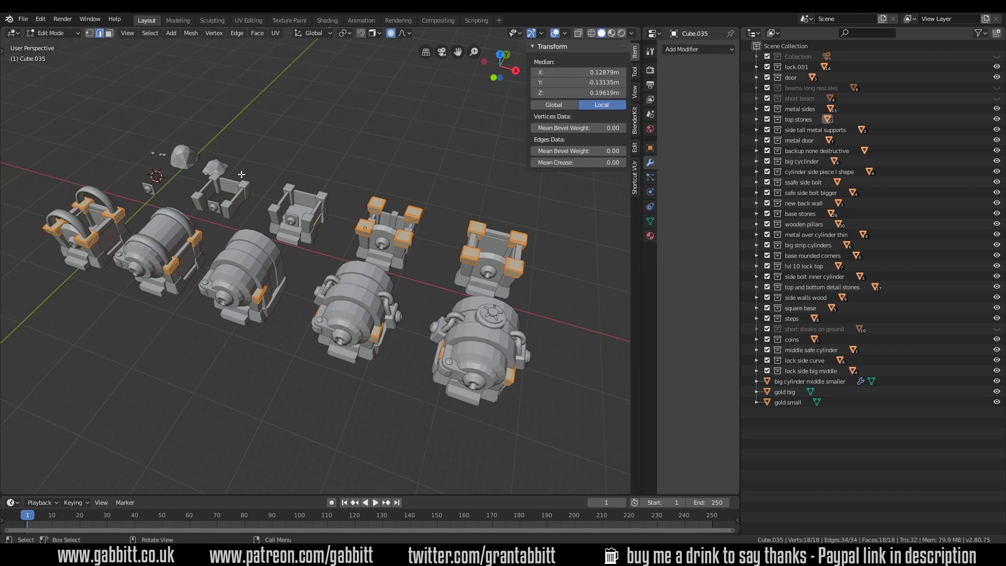
pyautogui.press('Tab')
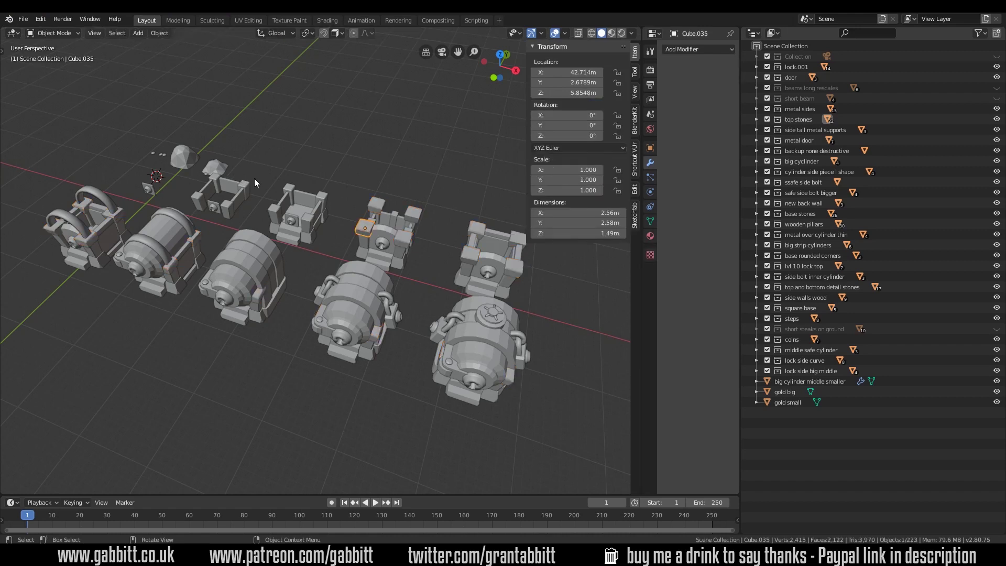
pyautogui.moveTo(64, 107); pyautogui.dragTo(514, 401)
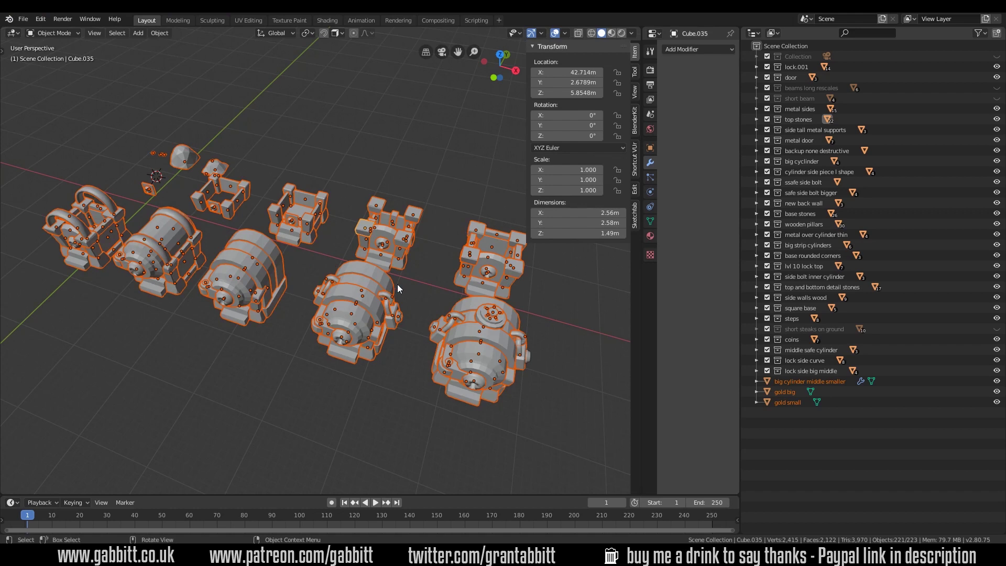
# - Open all selected lock pieces in Edit Mode and view their seams from the front
pyautogui.press('Tab')
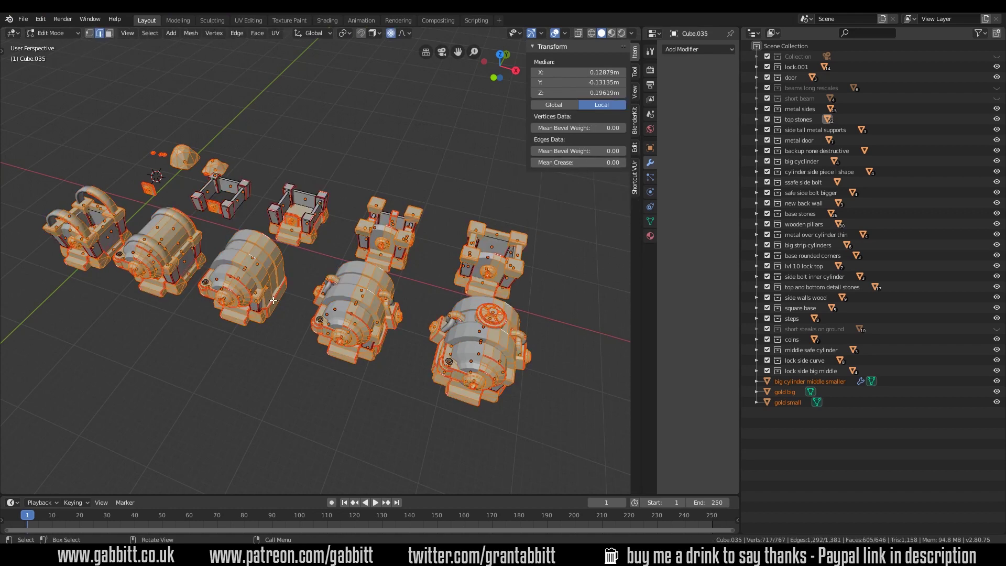
pyautogui.moveTo(273, 300); pyautogui.dragTo(207, 293, button='middle')
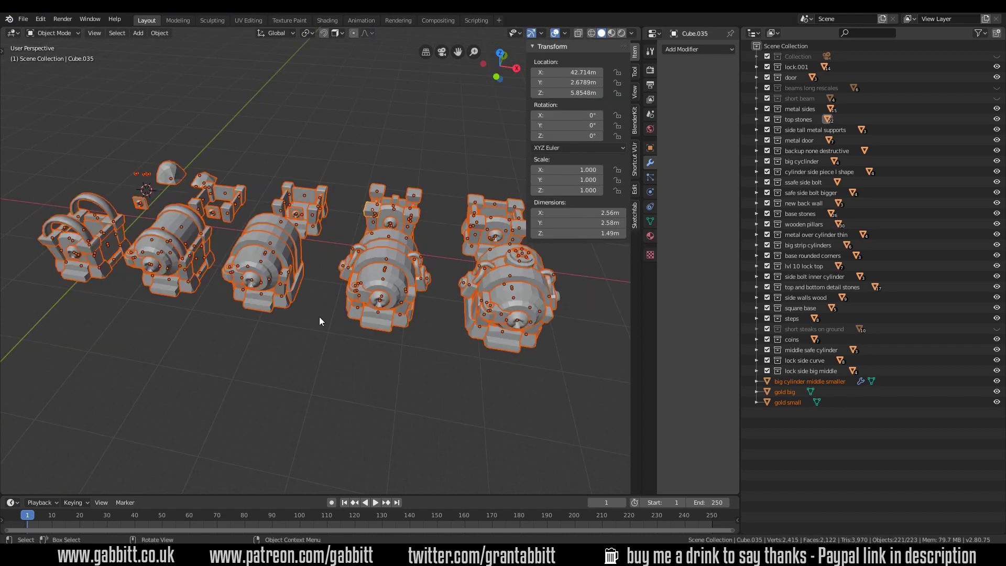
# - Deselect everything, then select and frame the Cube.009 pillar block in Edit Mode
pyautogui.hotkey('alt', 'a')
pyautogui.moveTo(319, 315); pyautogui.dragTo(311, 269, button='middle')
pyautogui.scroll(5, 310, 269)
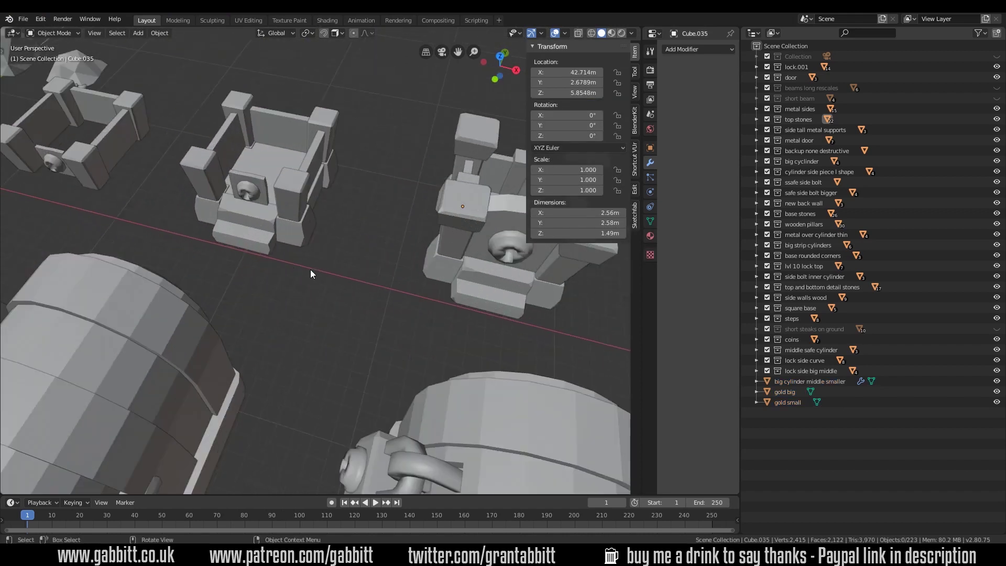
pyautogui.click(297, 204)
pyautogui.press('KP_Decimal')
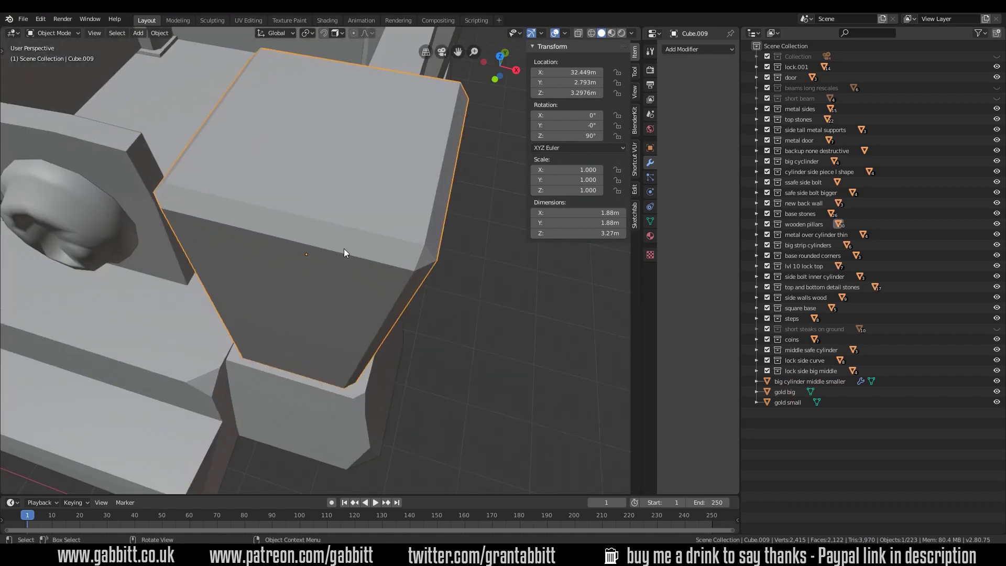
pyautogui.moveTo(343, 249); pyautogui.dragTo(295, 206, button='middle')
pyautogui.press('Tab')
pyautogui.scroll(-5, 342, 231)
# - Isolate the pillar in local view, orbit around it, and glance at the UV Editing layout
pyautogui.press('KP_Divide')
pyautogui.moveTo(325, 335); pyautogui.dragTo(304, 409, button='middle')
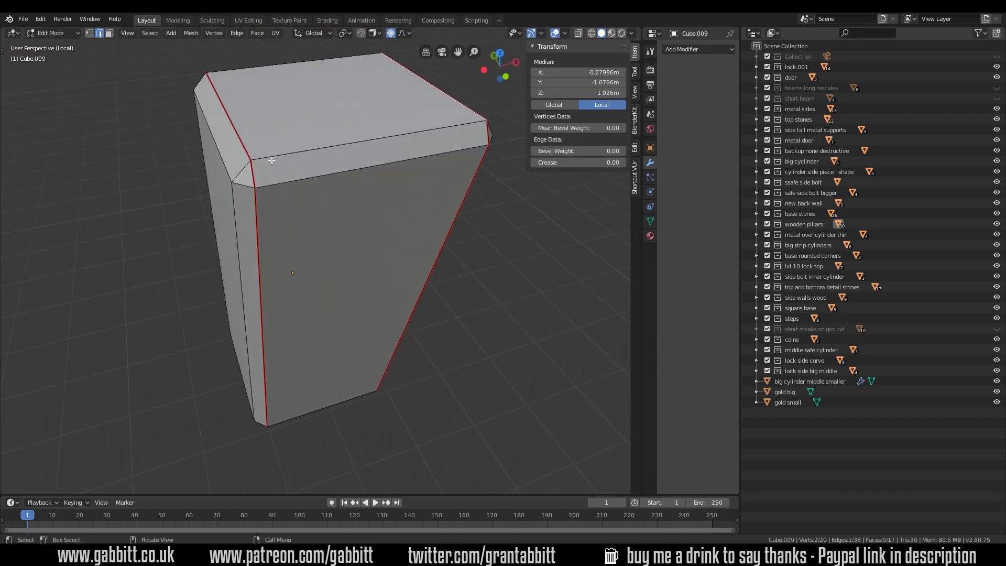
pyautogui.moveTo(471, 268); pyautogui.dragTo(336, 368, button='middle')
pyautogui.moveTo(400, 215)
pyautogui.mouseDown(button='middle')
pyautogui.moveTo(415, 225)
pyautogui.moveTo(409, 215)
pyautogui.mouseUp(button='middle')
pyautogui.scroll(-5, 416, 225)
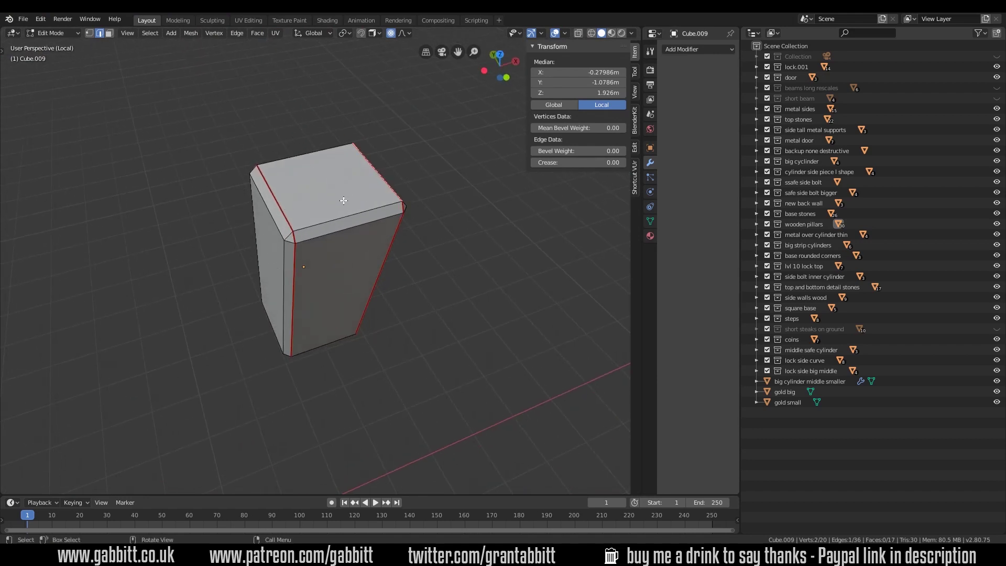
pyautogui.moveTo(338, 267); pyautogui.dragTo(349, 267, button='middle')
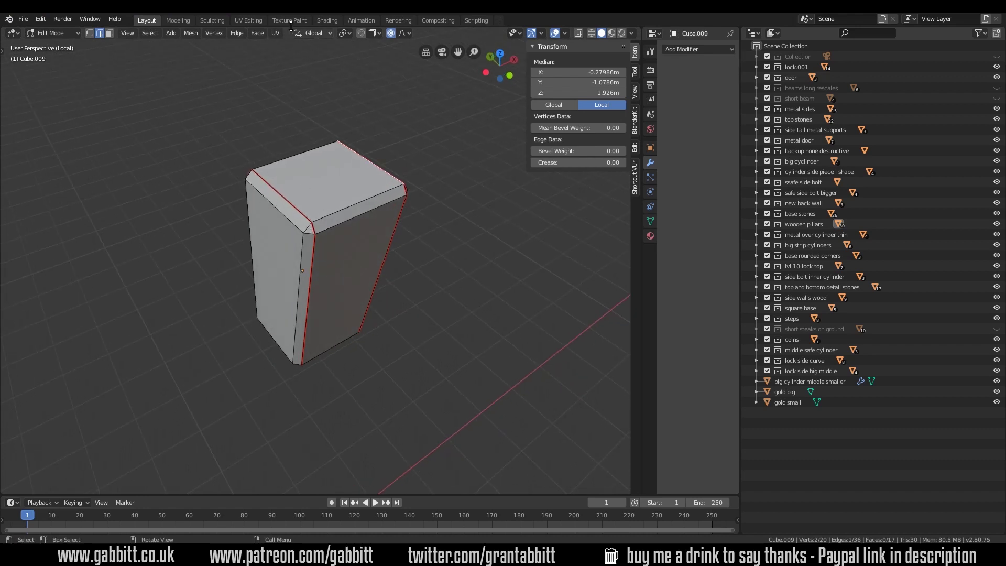
pyautogui.click(247, 20)
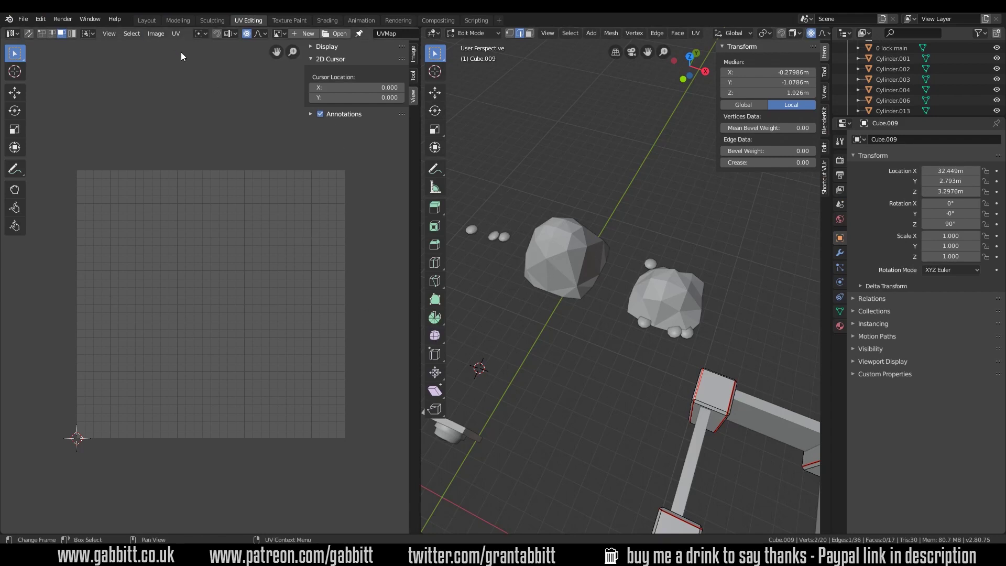
pyautogui.click(146, 20)
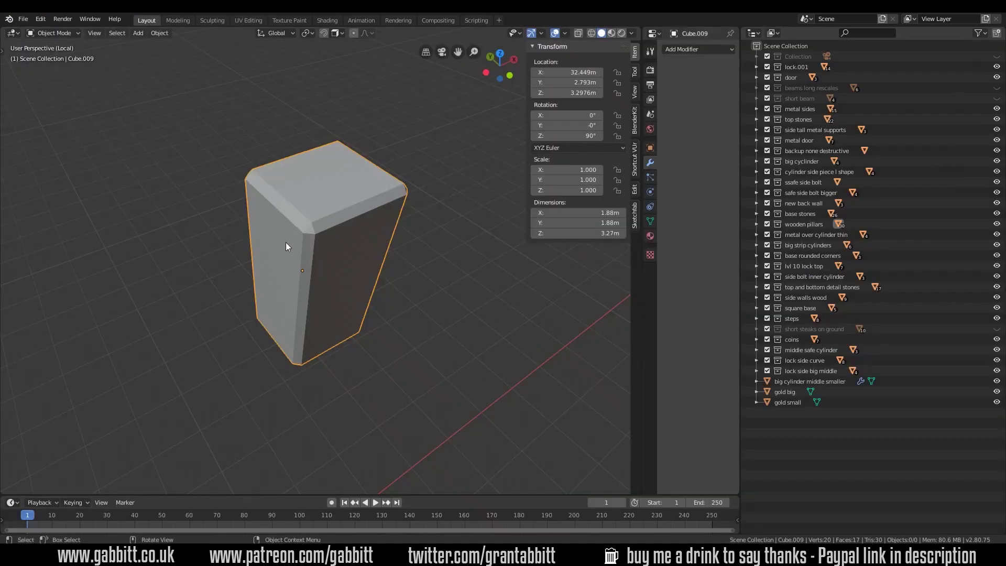
# - Inspect the pillar's seam edges in Edit Mode, then exit local view to the full scene
pyautogui.press('Tab')
pyautogui.moveTo(357, 303); pyautogui.dragTo(446, 298, button='middle')
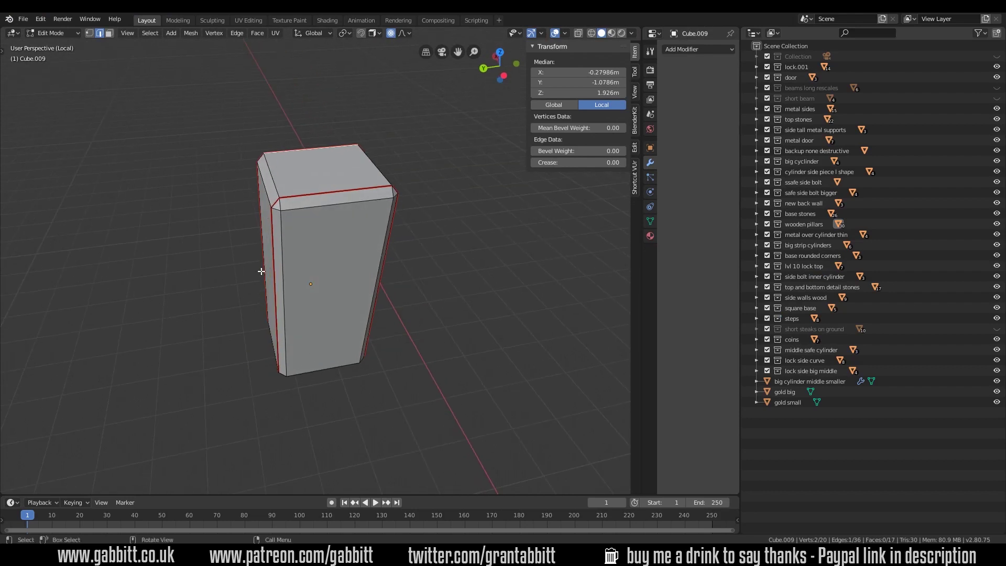
pyautogui.moveTo(449, 352); pyautogui.dragTo(332, 305, button='middle')
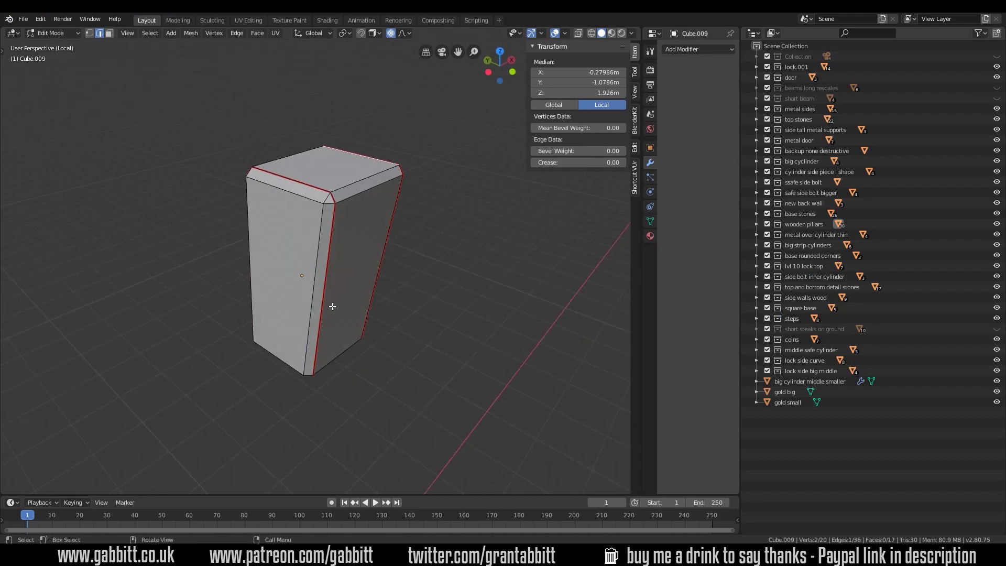
pyautogui.moveTo(418, 310); pyautogui.dragTo(370, 273, button='middle')
pyautogui.press('Tab')
pyautogui.press('KP_Divide')
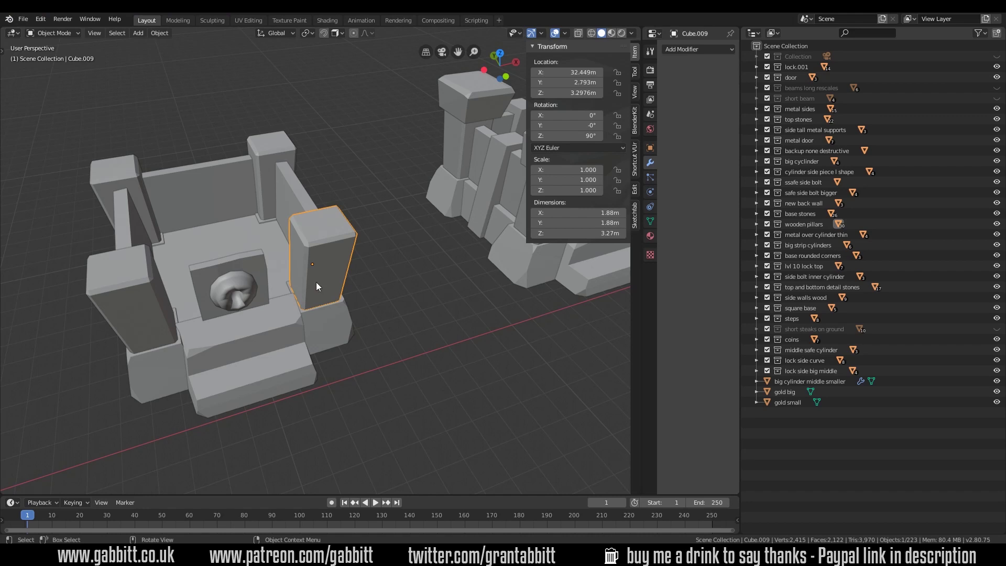
pyautogui.scroll(-8, 316, 282)
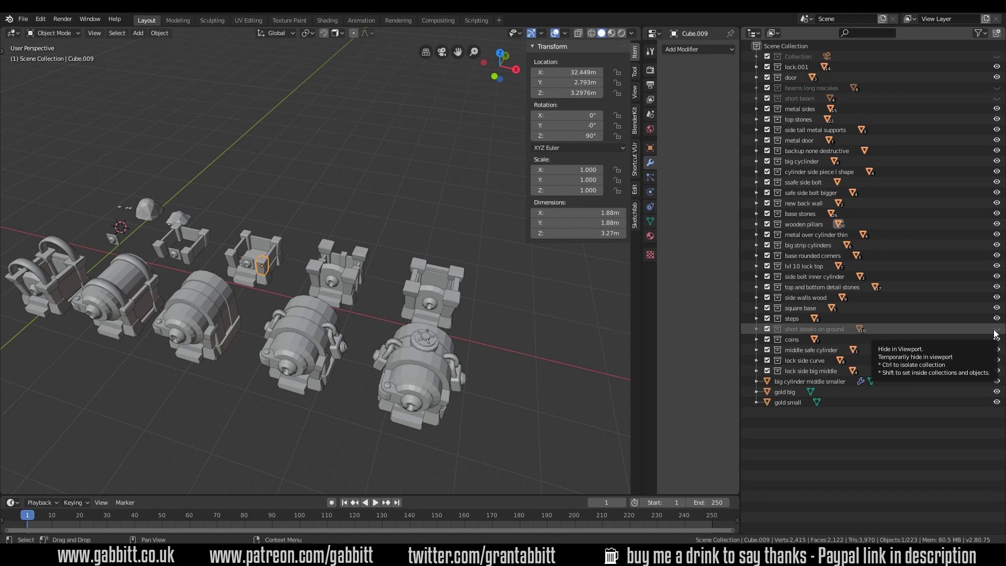
# - Box-select the safe and chest models and Unwrap all their faces in face select mode
pyautogui.keyDown('shift'); pyautogui.moveTo(42, 153); pyautogui.dragTo(75, 152, button='middle'); pyautogui.keyUp('shift')
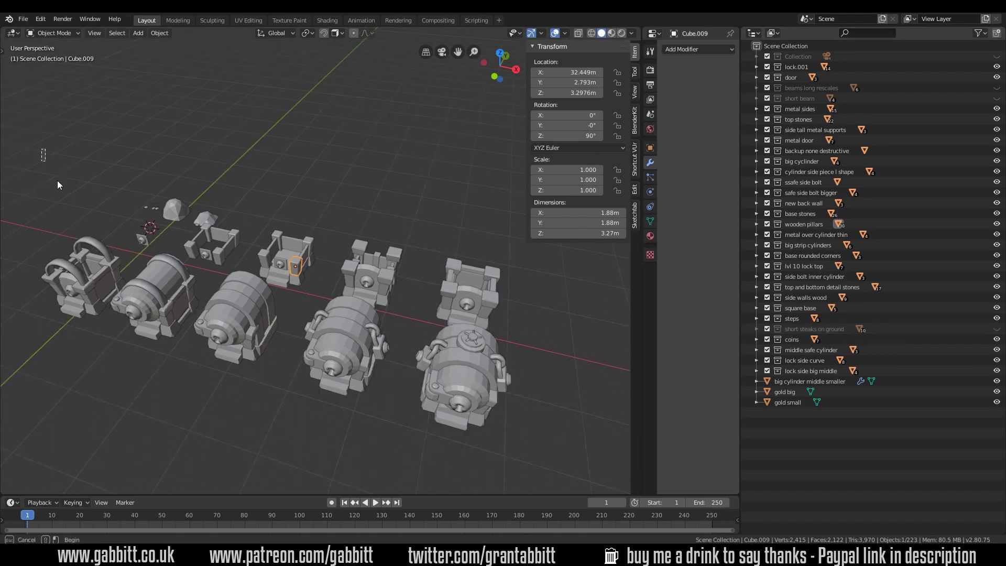
pyautogui.moveTo(42, 149); pyautogui.dragTo(514, 436)
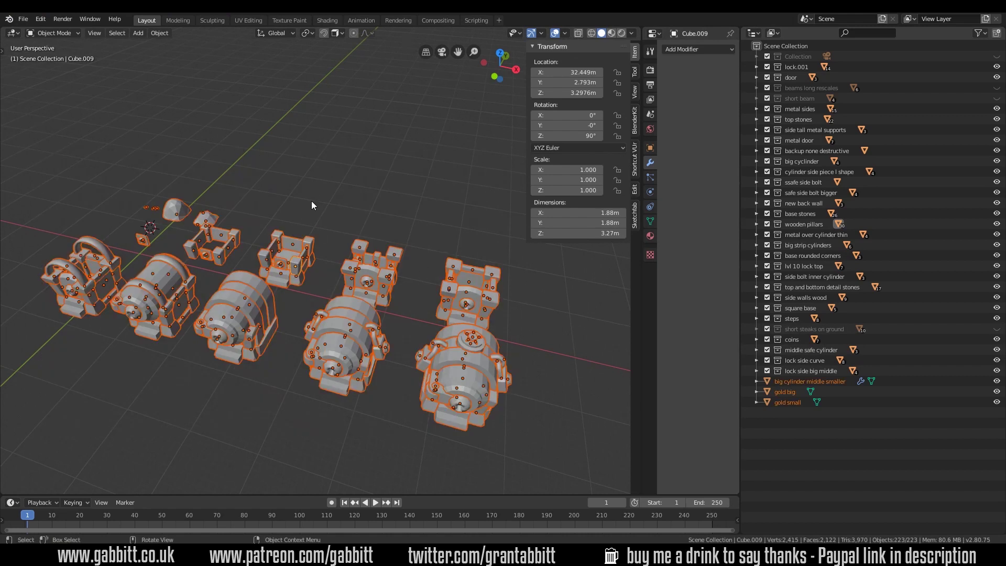
pyautogui.press('Tab')
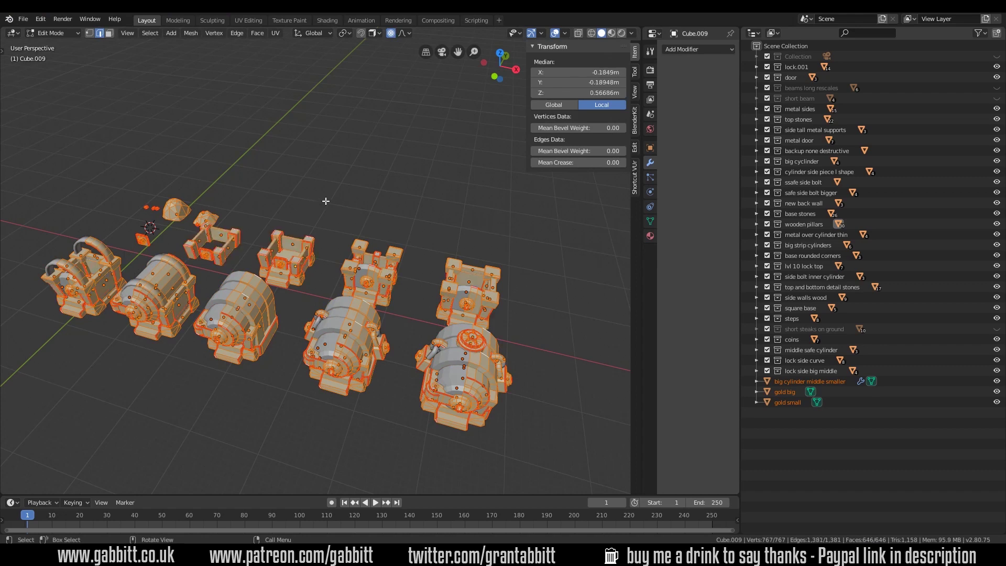
pyautogui.click(109, 33)
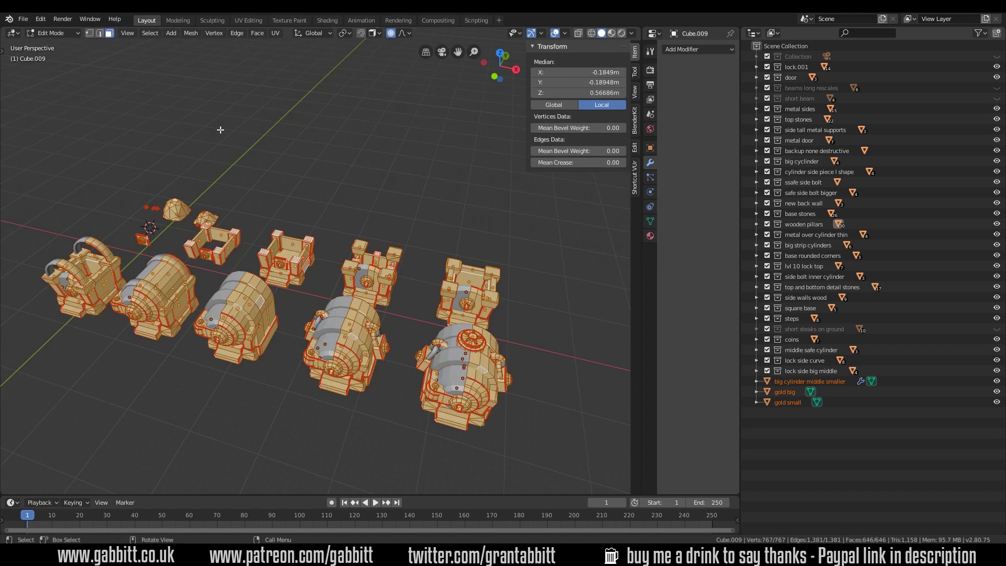
pyautogui.press('u')
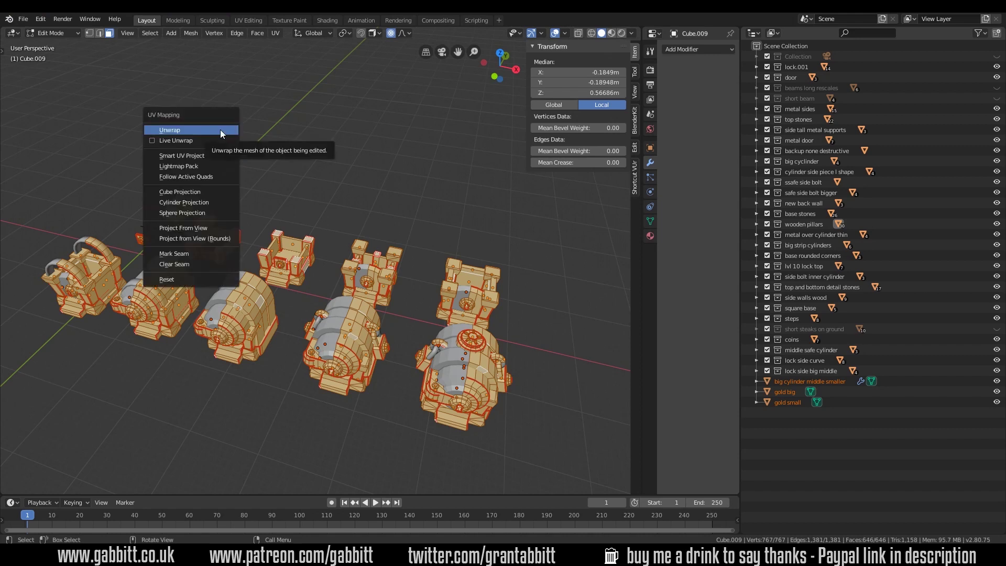
pyautogui.click(220, 130)
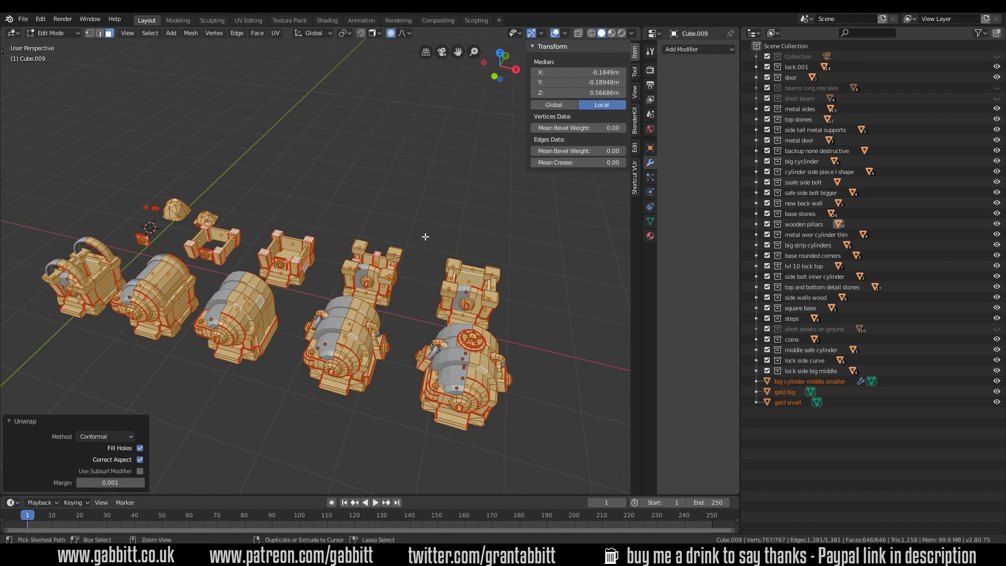
# - Undo back to Object Mode and select a single small object
pyautogui.hotkey('ctrl', 'z')
pyautogui.hotkey('ctrl', 'shift', 'z')
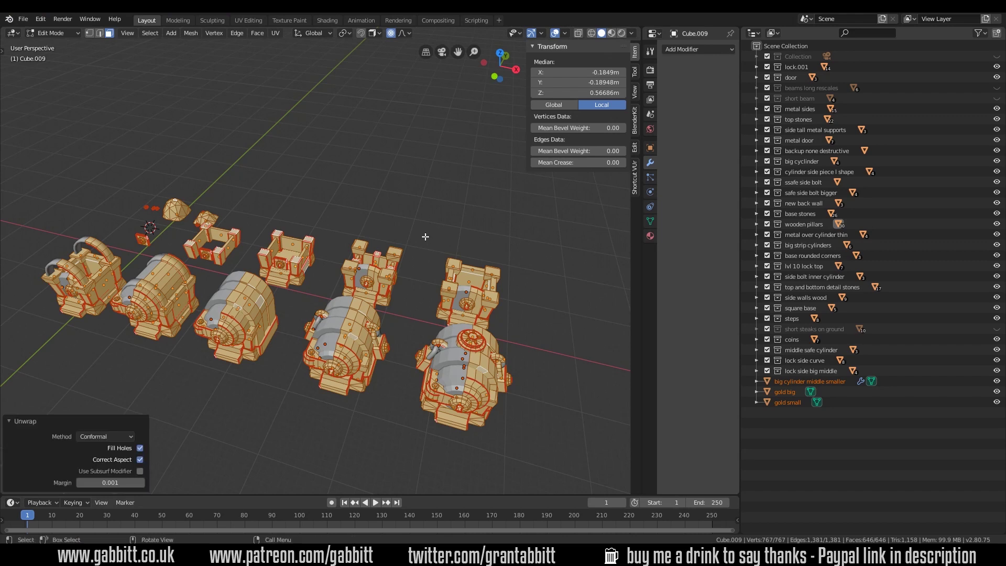
pyautogui.hotkey('ctrl', 'z')
pyautogui.hotkey('ctrl', 'z')
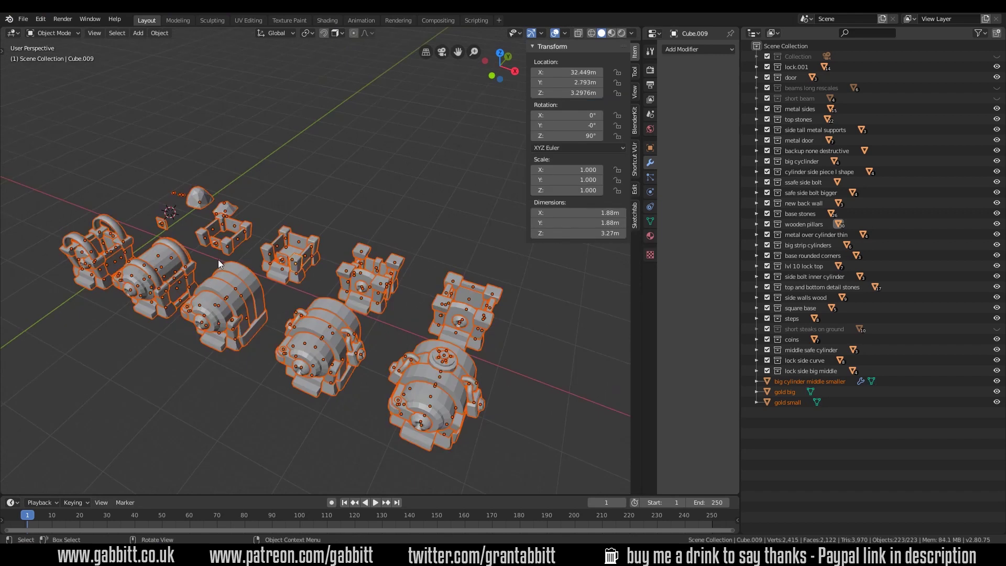
pyautogui.click(159, 224)
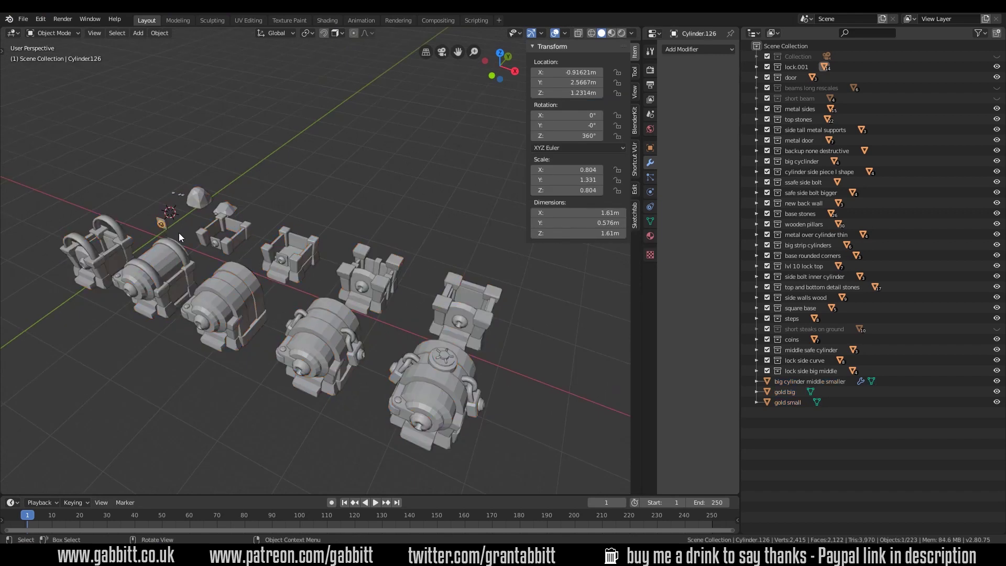
pyautogui.click(996, 67)
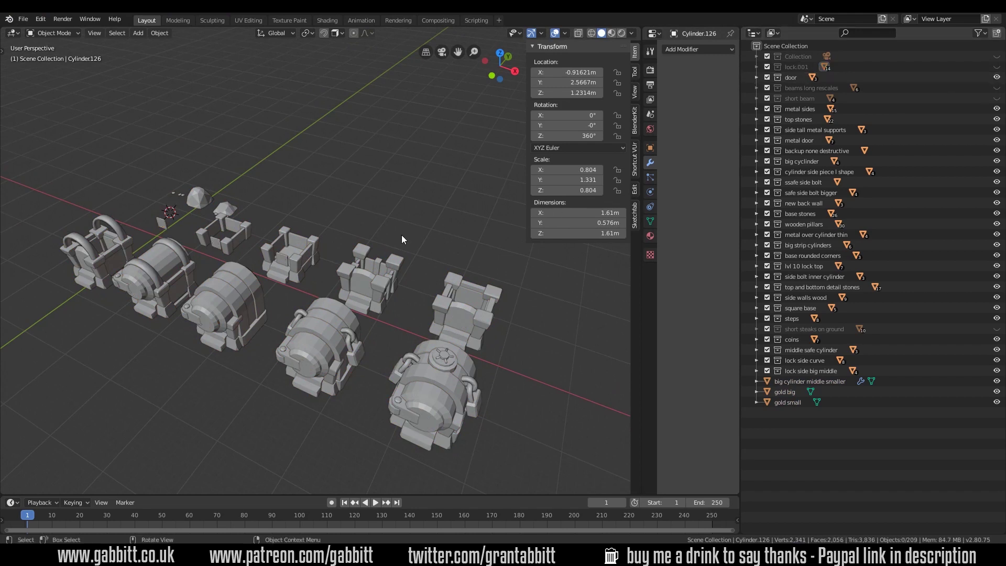
pyautogui.moveTo(402, 240); pyautogui.dragTo(388, 246, button='middle')
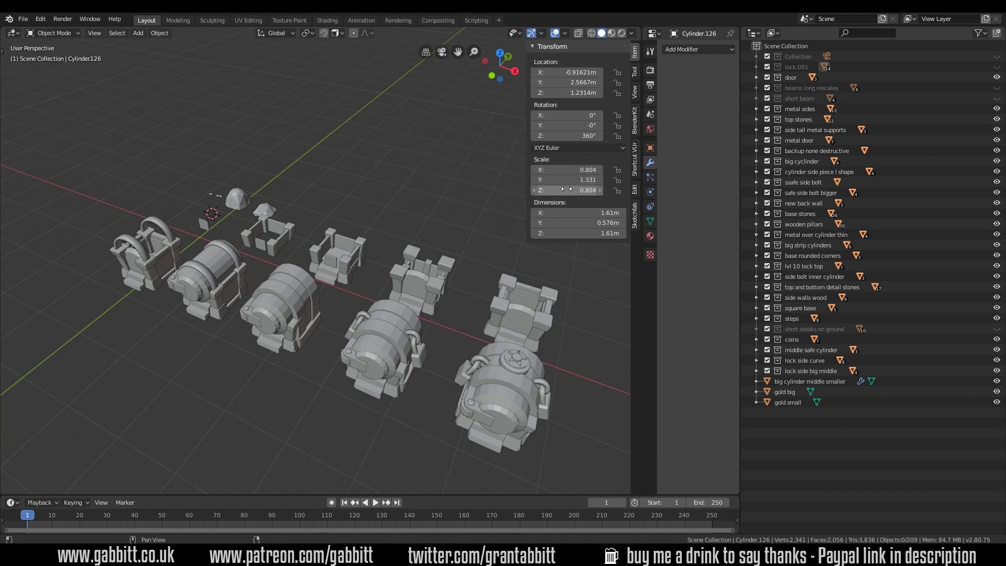
pyautogui.click(995, 67)
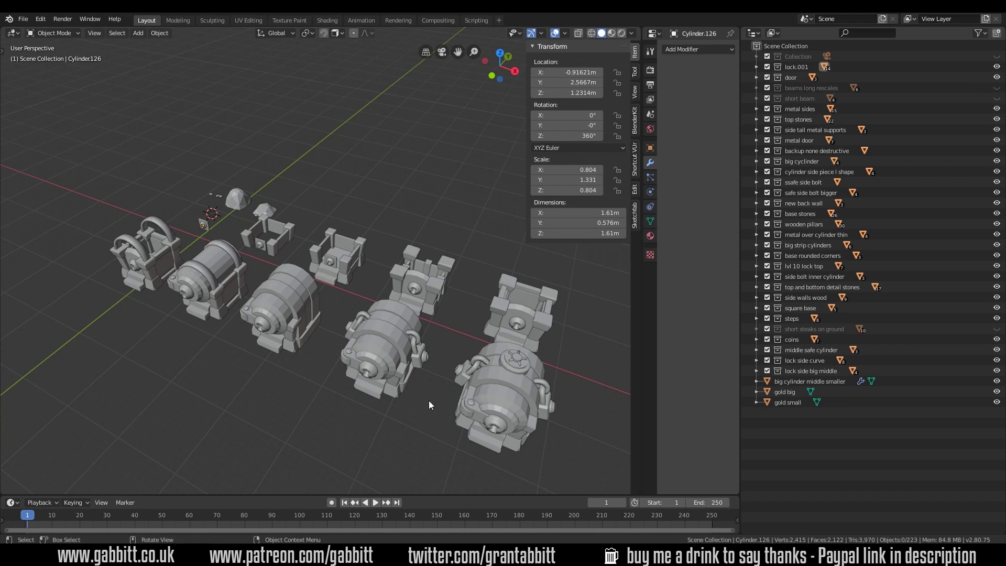
pyautogui.moveTo(429, 400); pyautogui.dragTo(427, 373, button='middle')
pyautogui.moveTo(363, 330); pyautogui.dragTo(361, 352, button='middle')
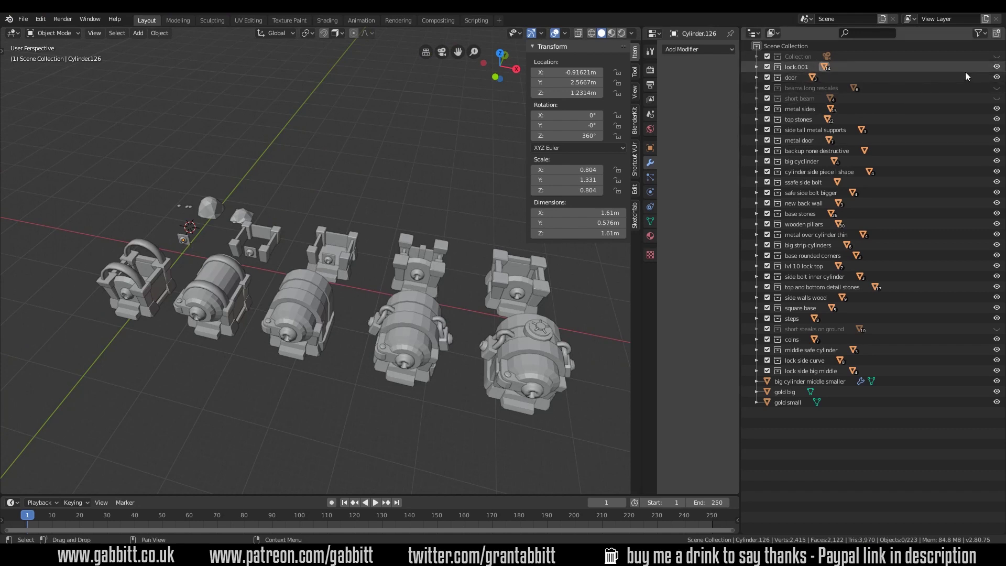
# - Hide the lock.001 collection and select a small cube and barrel bodies to check them
pyautogui.click(996, 67)
pyautogui.click(440, 275)
pyautogui.click(413, 277)
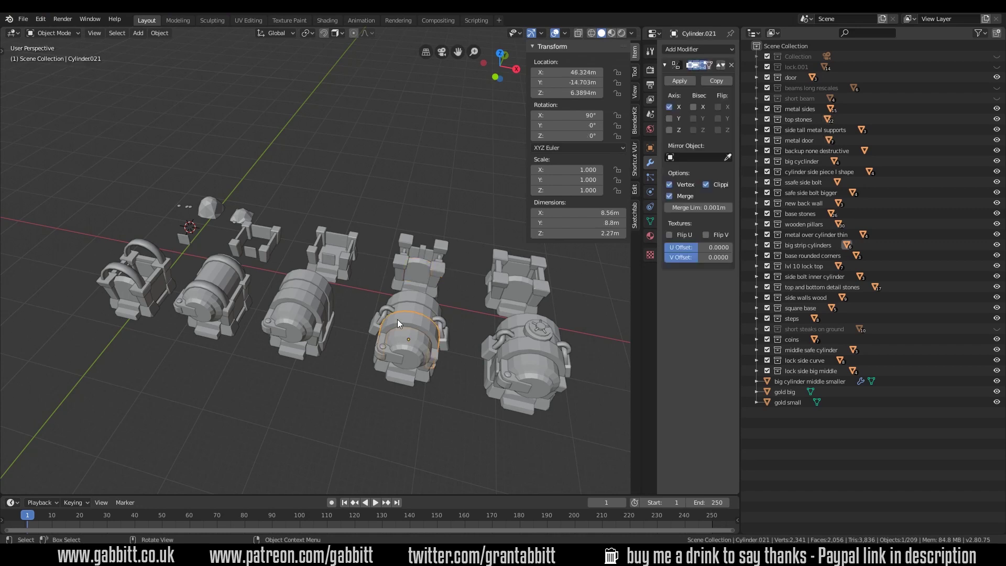
pyautogui.click(227, 278)
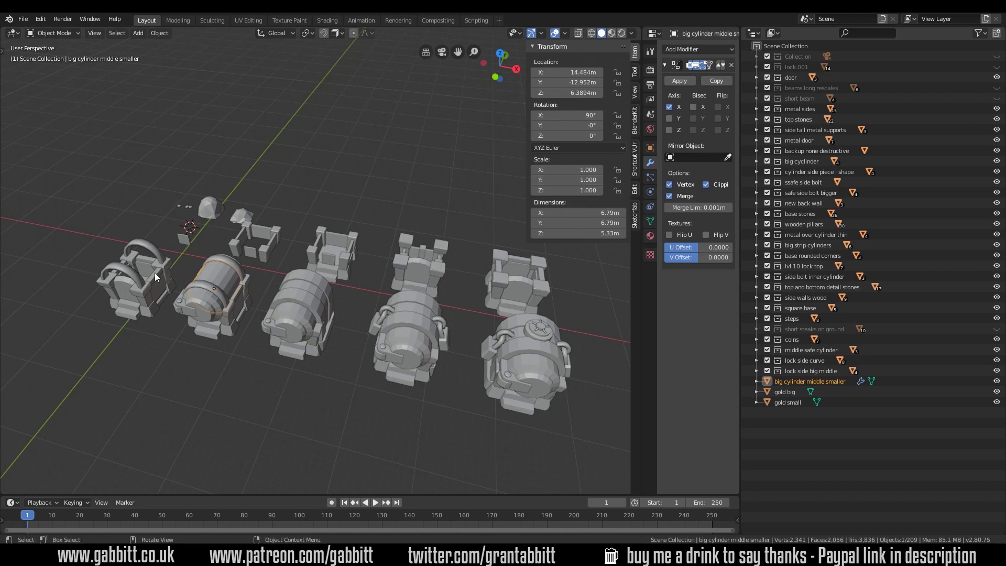
# - Select the fourth safe's door piece, barrel bodies, and small chest pieces to inspect them
pyautogui.click(410, 311)
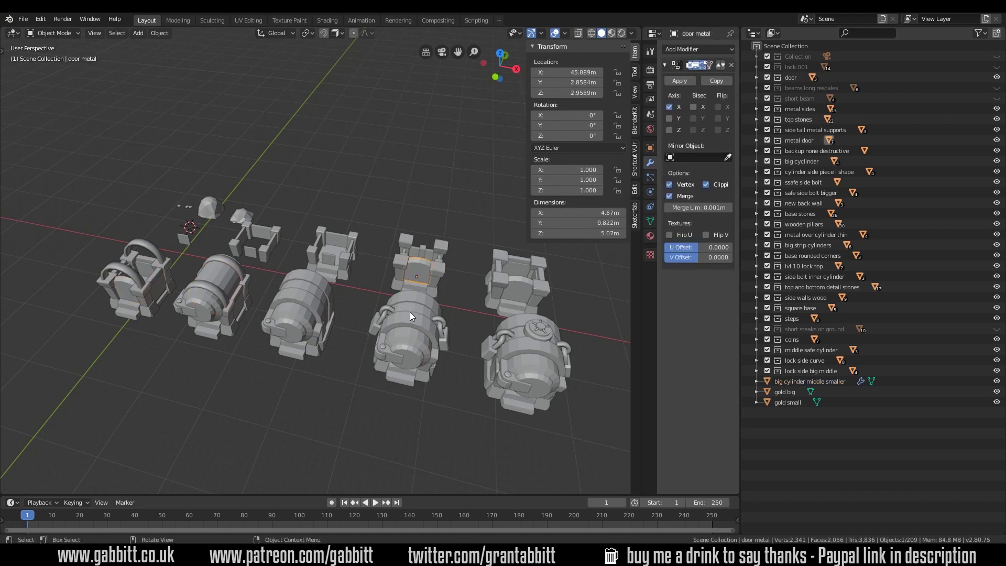
pyautogui.click(409, 312)
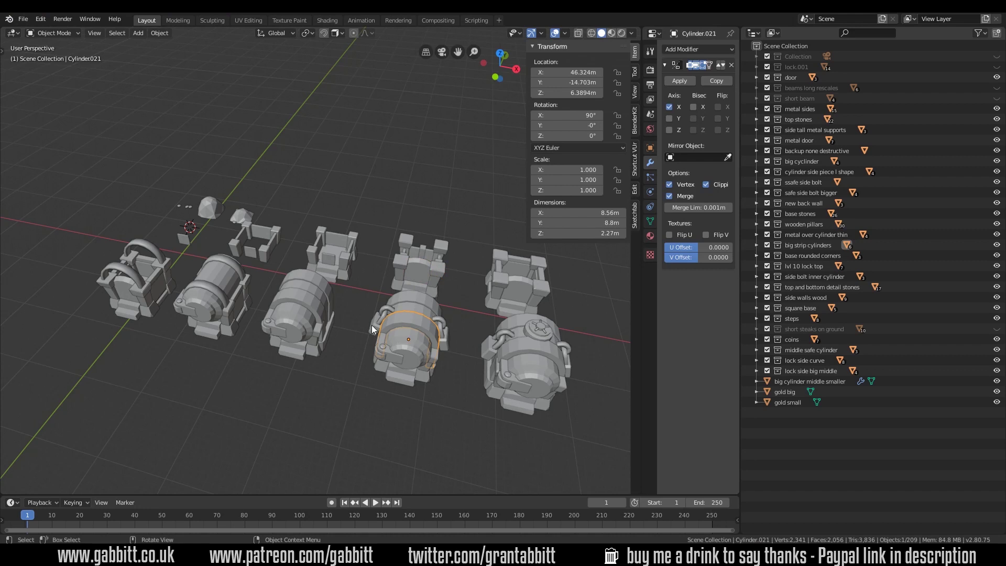
pyautogui.click(271, 307)
pyautogui.click(320, 255)
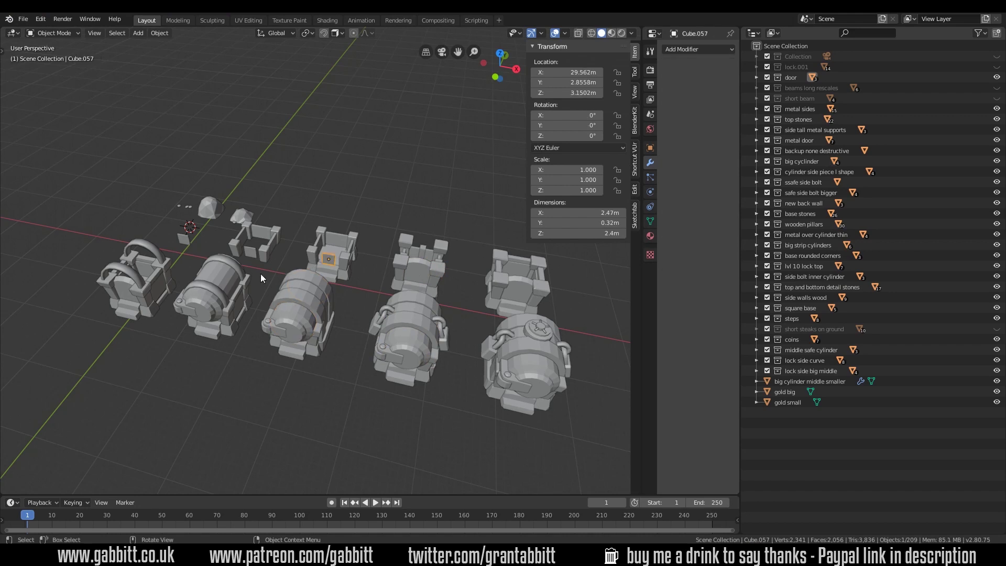
pyautogui.click(148, 258)
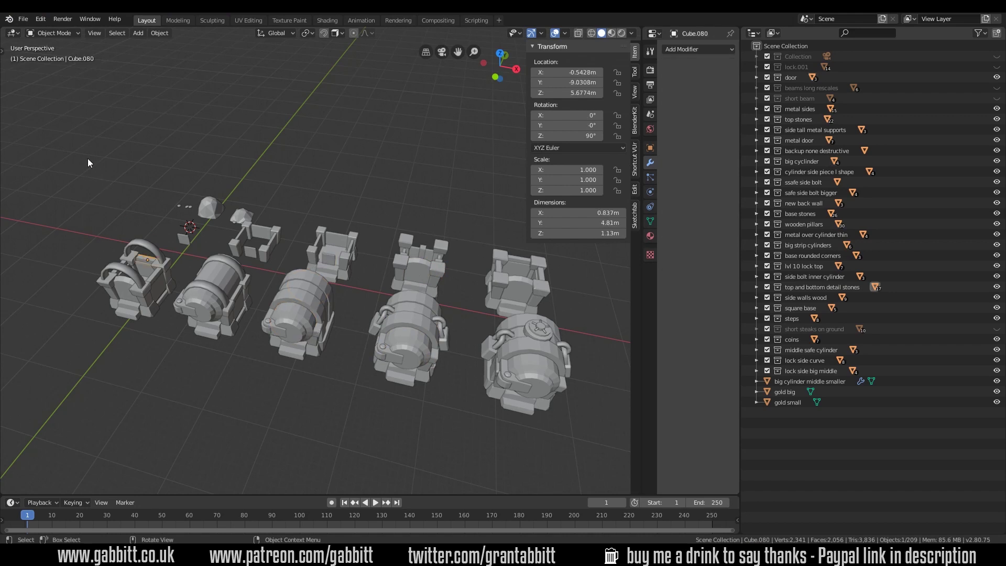
# - Unwrap all geometry of every visible model together and view the result in UV Editing
pyautogui.moveTo(82, 172); pyautogui.dragTo(576, 419)
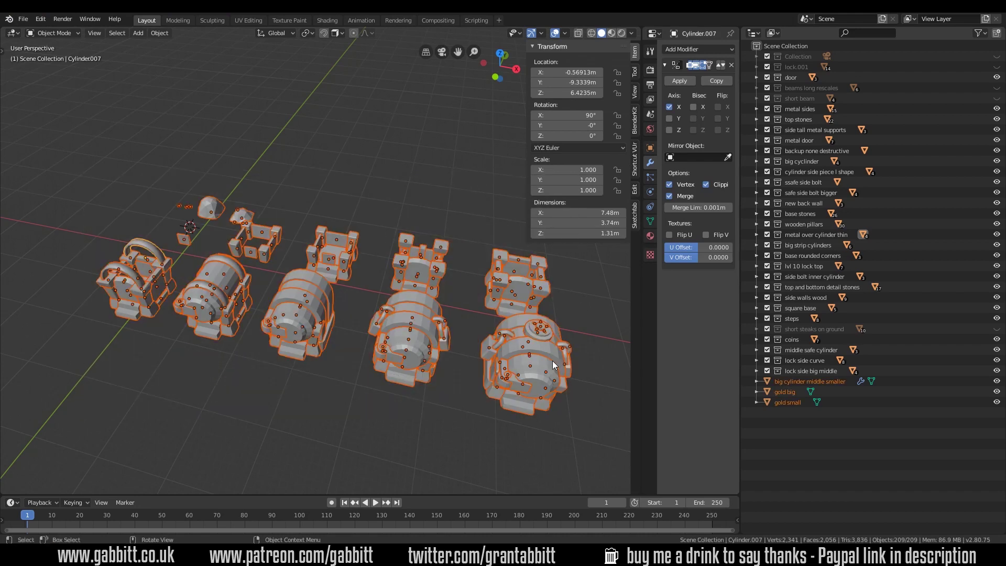
pyautogui.press('Tab')
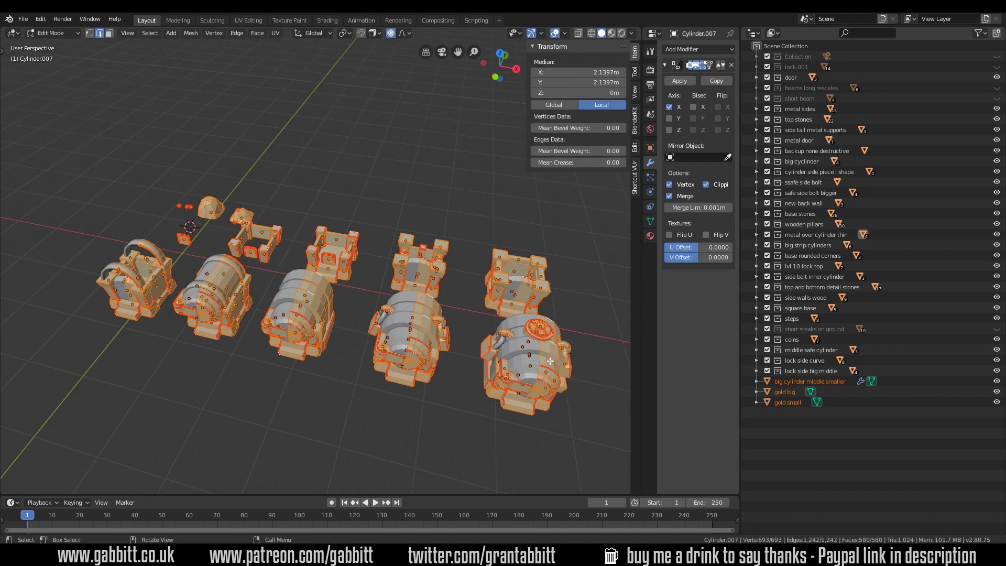
pyautogui.hotkey('alt', 'a')
pyautogui.press('a')
pyautogui.press('u')
pyautogui.click(549, 360)
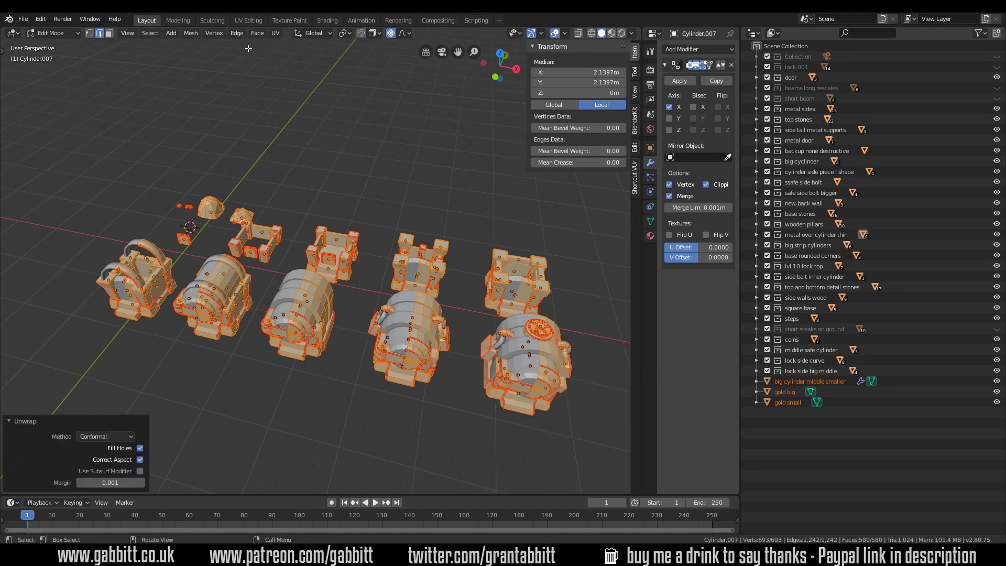
pyautogui.click(249, 20)
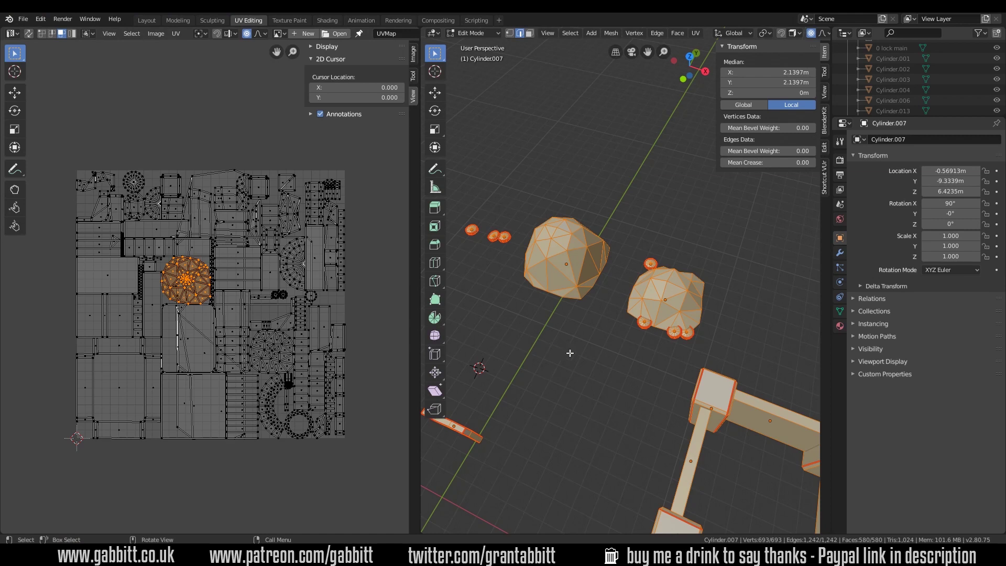
pyautogui.scroll(-8, 570, 353)
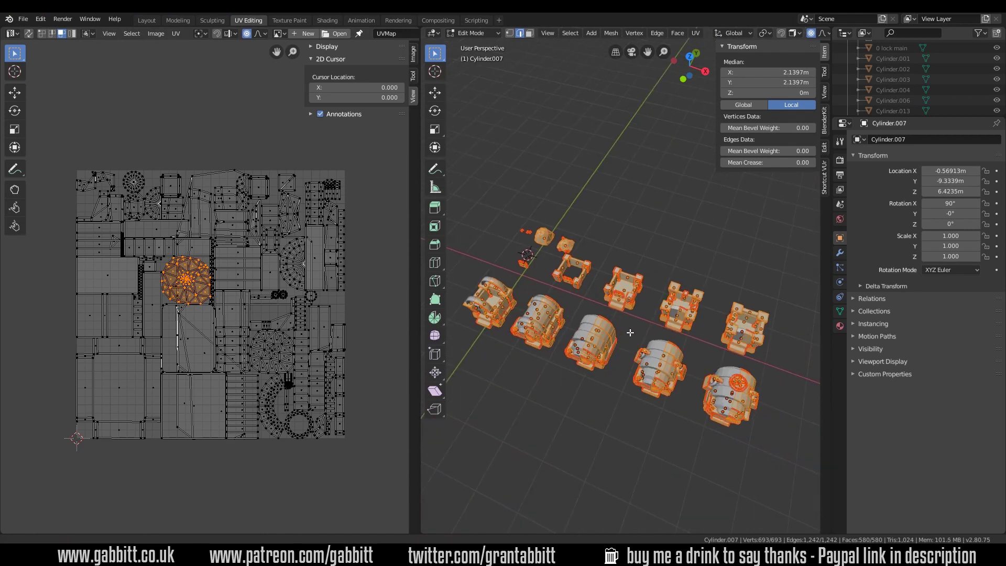
pyautogui.scroll(-1, 630, 333)
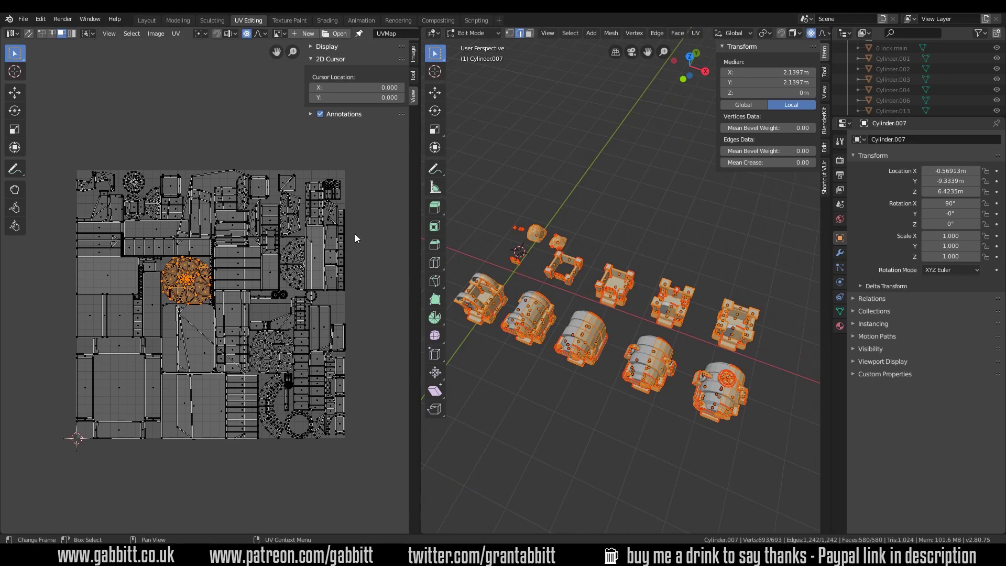
pyautogui.scroll(1, 212, 165)
pyautogui.click(310, 494)
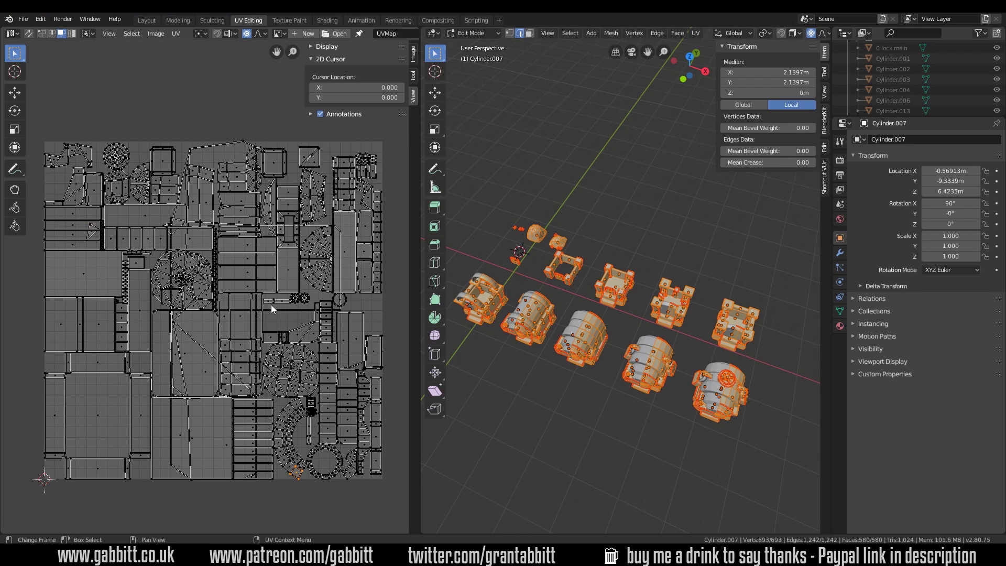
# - Move the narrow stray UV face back into place in the layout
pyautogui.click(181, 435)
pyautogui.press('g')
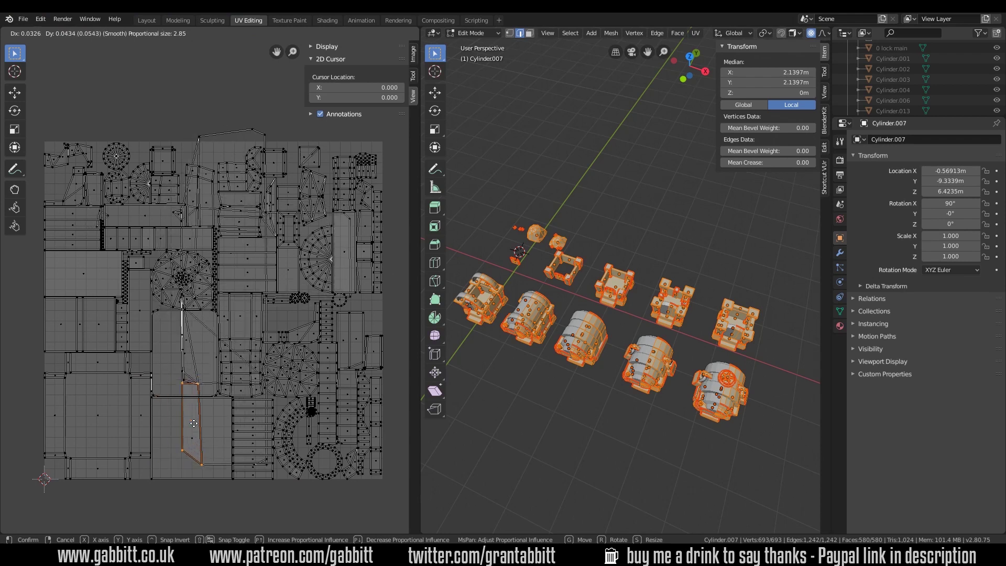
pyautogui.click(198, 425)
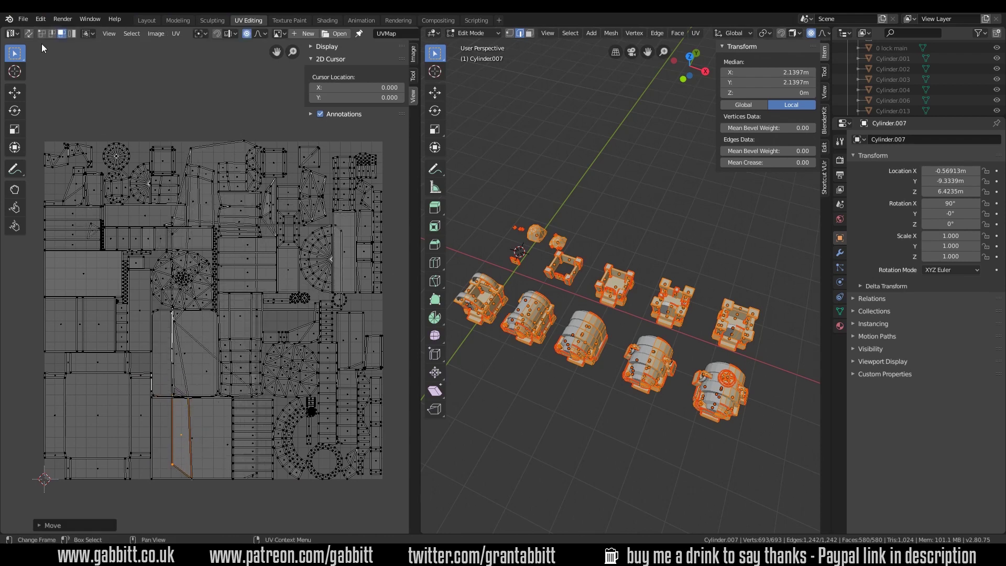
# - Enable UV Sync Selection, deselect everything, and switch to face select mode
pyautogui.click(31, 36)
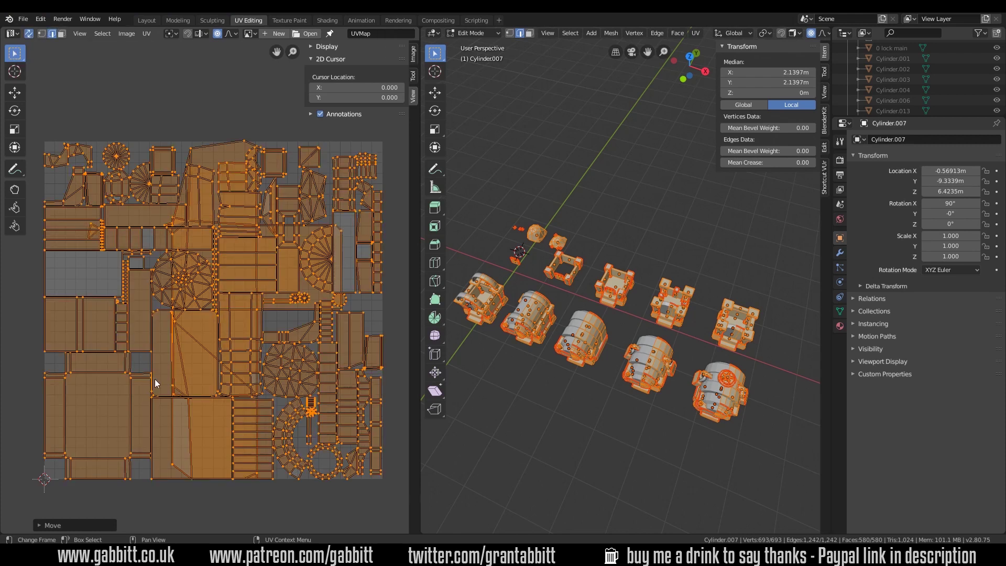
pyautogui.press('3')
pyautogui.hotkey('alt', 'a')
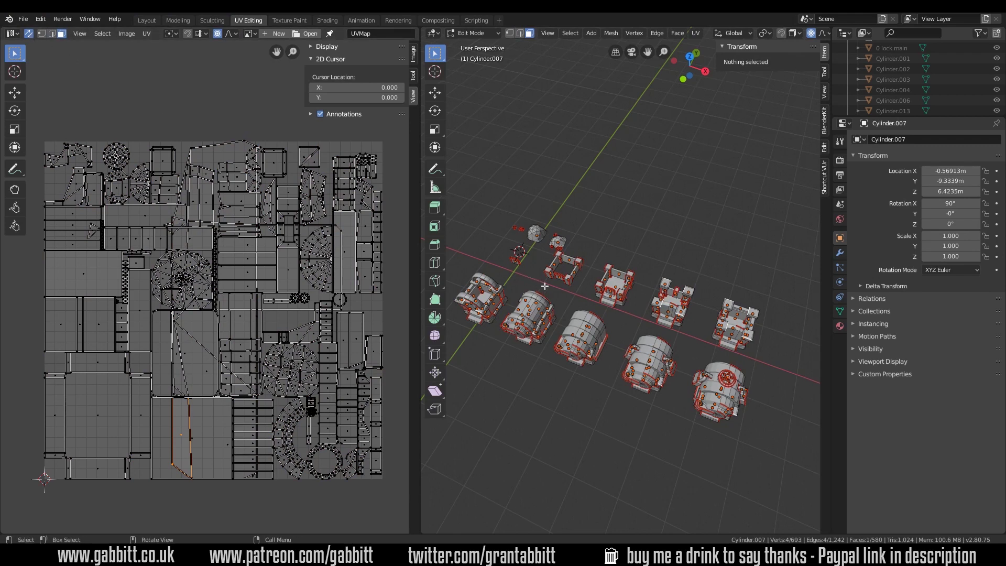
# - Frame the selected edge and orbit around the castle pillars to inspect their seams
pyautogui.press('KP_Decimal')
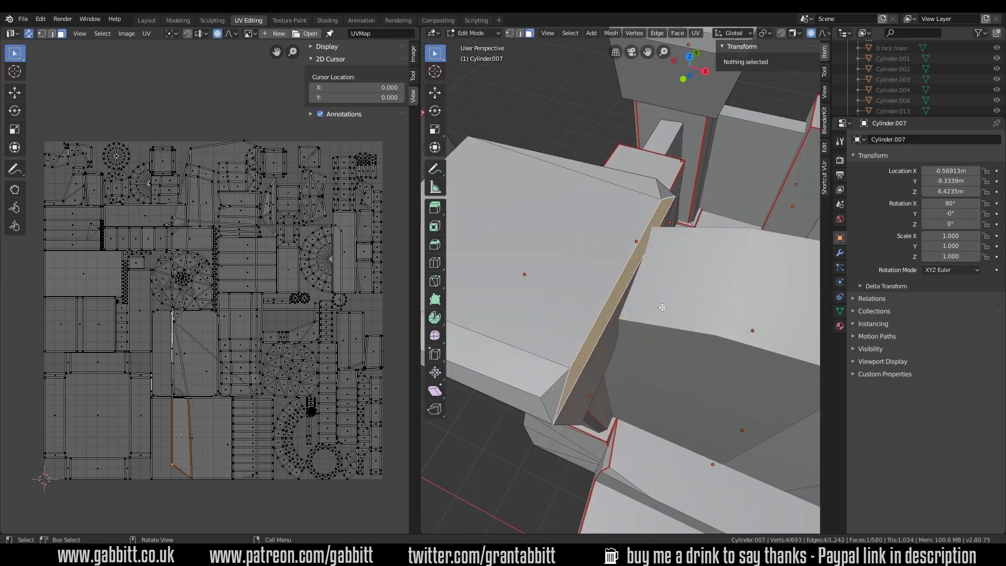
pyautogui.scroll(-4, 662, 309)
pyautogui.moveTo(662, 310); pyautogui.dragTo(503, 304, button='middle')
pyautogui.scroll(3, 500, 303)
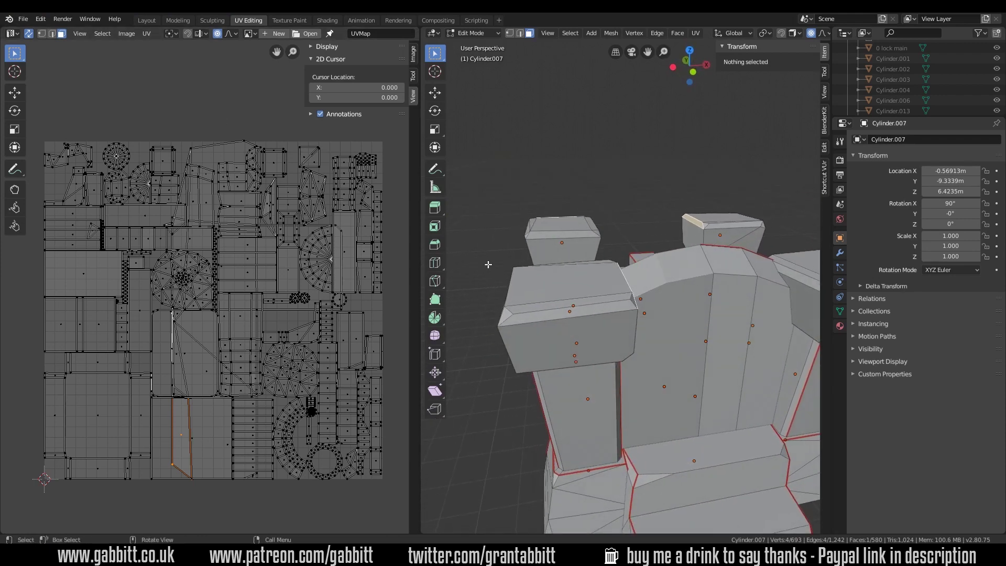
pyautogui.moveTo(631, 295); pyautogui.dragTo(623, 313, button='middle')
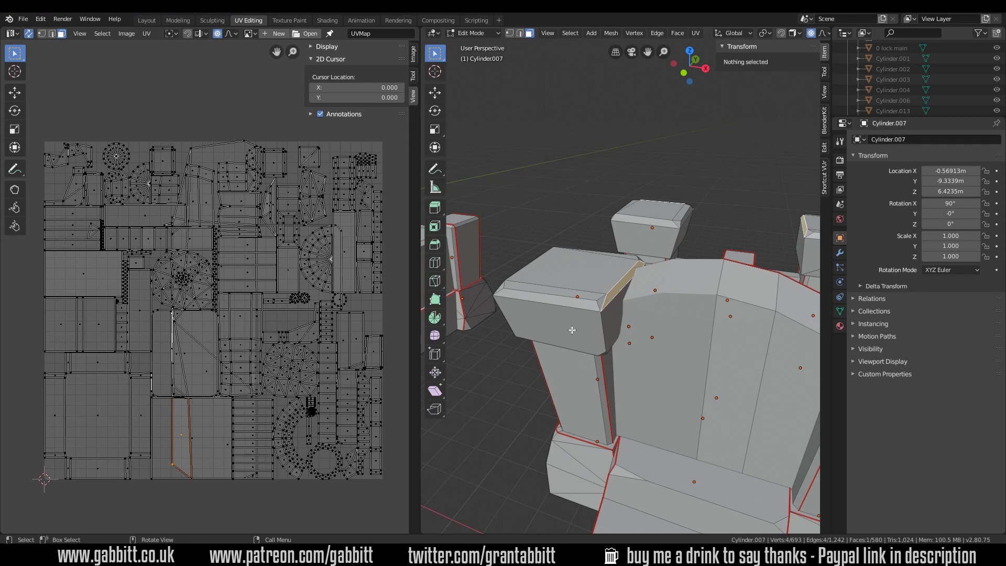
pyautogui.moveTo(556, 323); pyautogui.dragTo(627, 315, button='middle')
# - Select Cube.035, edit it alone in local view, and switch to edge select mode
pyautogui.press('Tab')
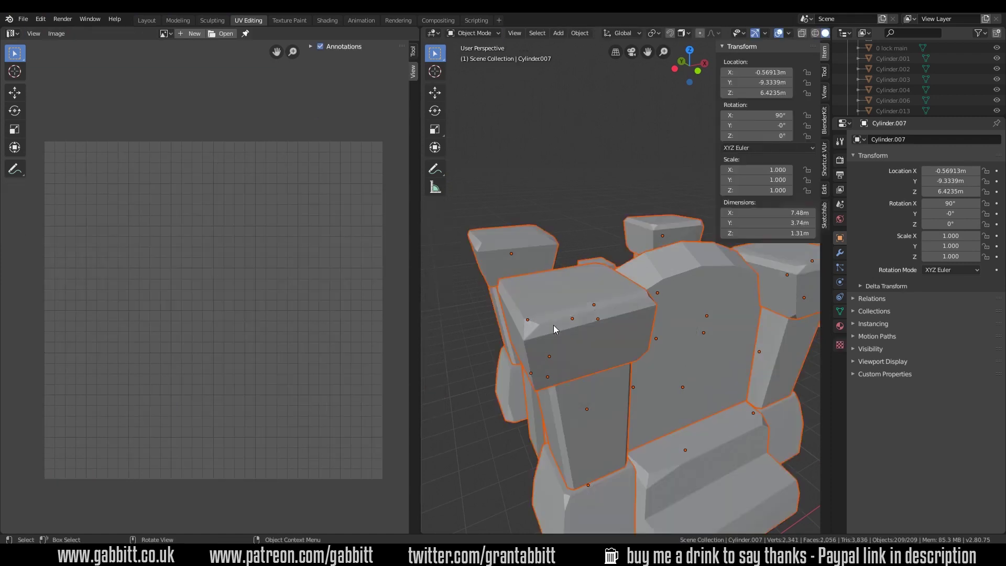
pyautogui.click(553, 325)
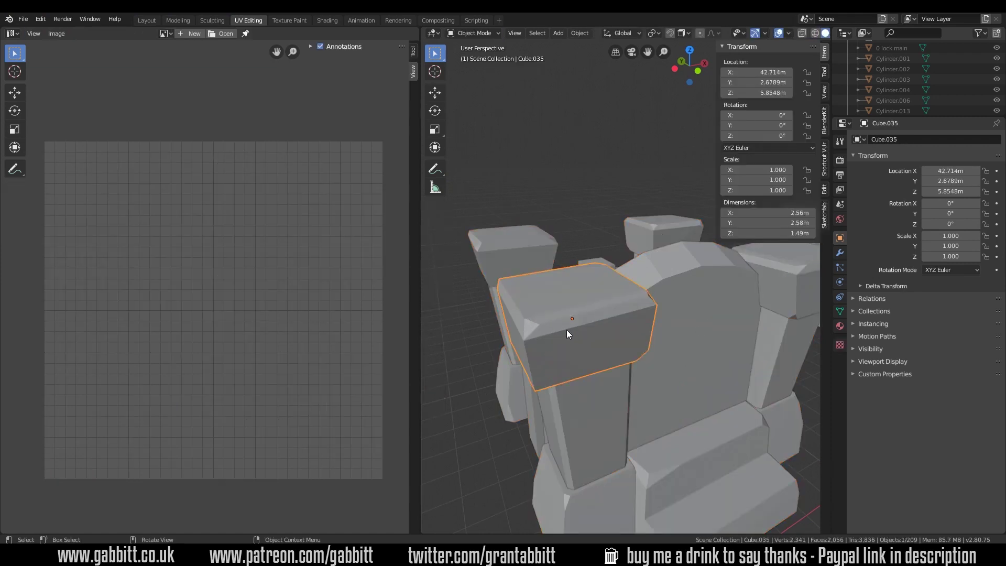
pyautogui.press('Tab')
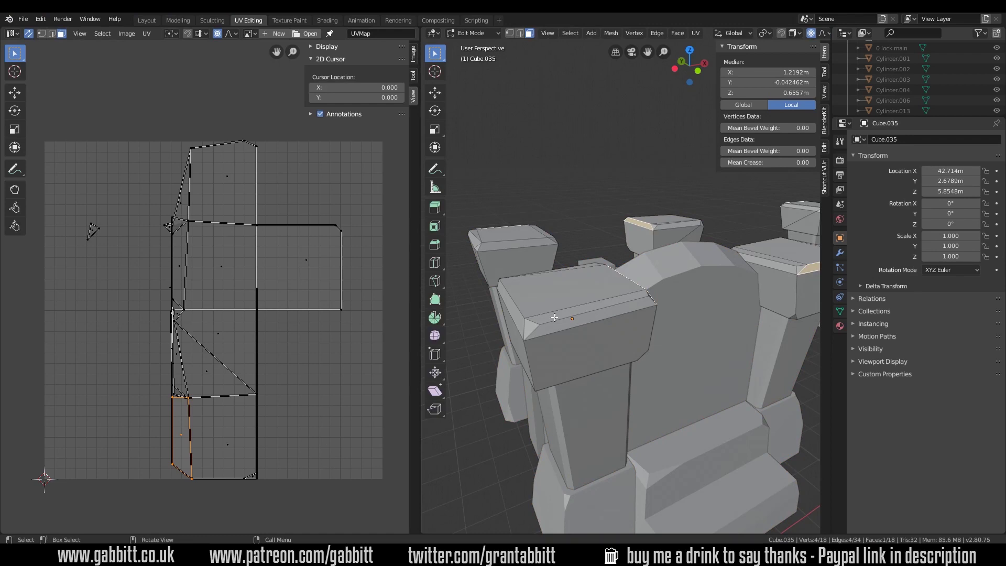
pyautogui.press('KP_Divide')
pyautogui.scroll(5, 569, 316)
pyautogui.scroll(-5, 616, 309)
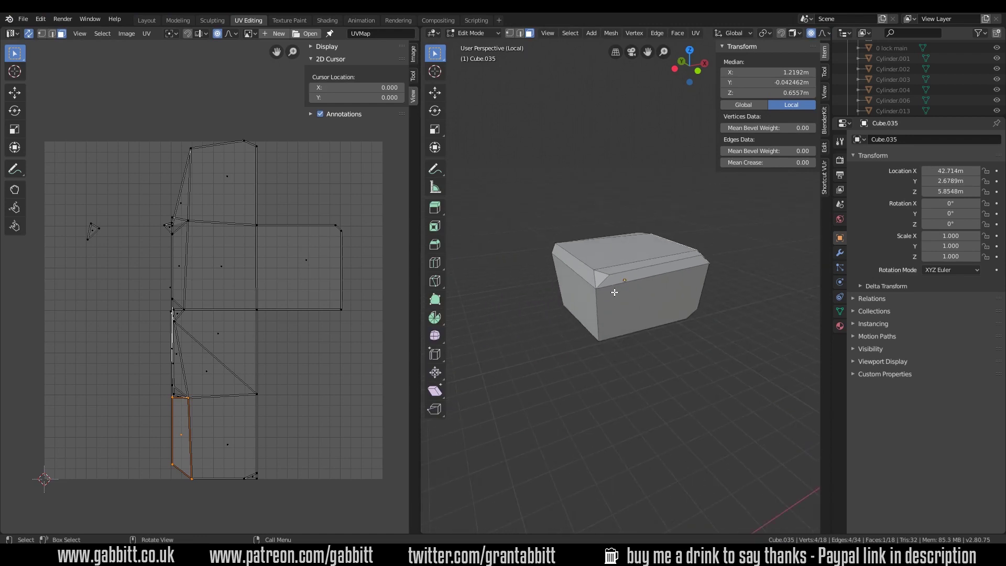
pyautogui.moveTo(614, 292); pyautogui.dragTo(624, 256, button='middle')
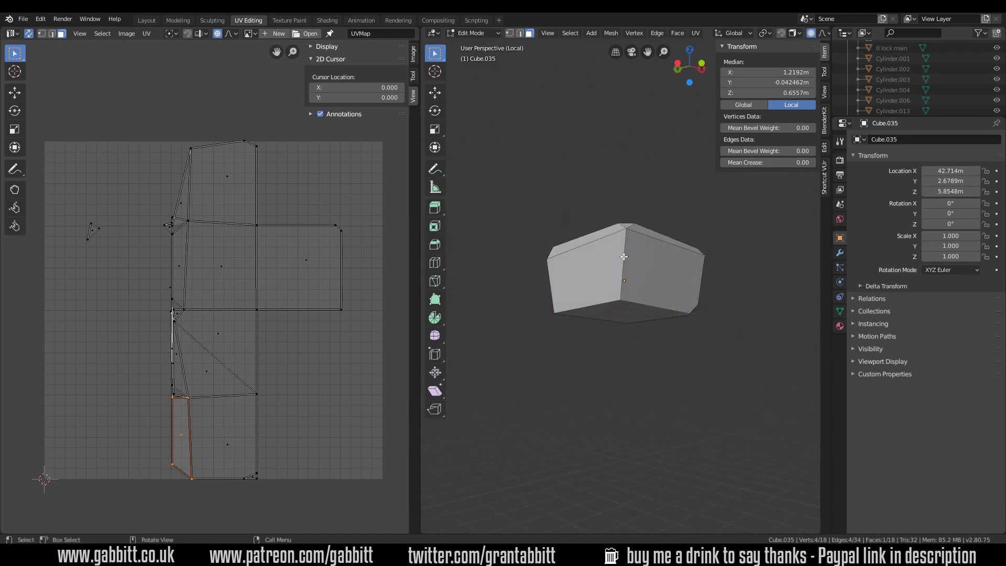
pyautogui.moveTo(619, 295); pyautogui.dragTo(620, 281, button='middle')
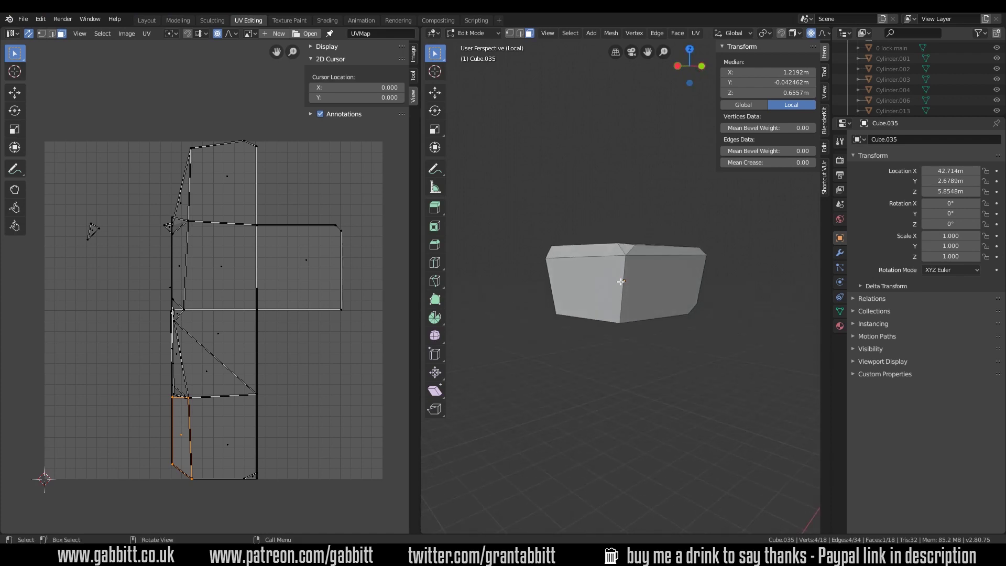
pyautogui.press('2')
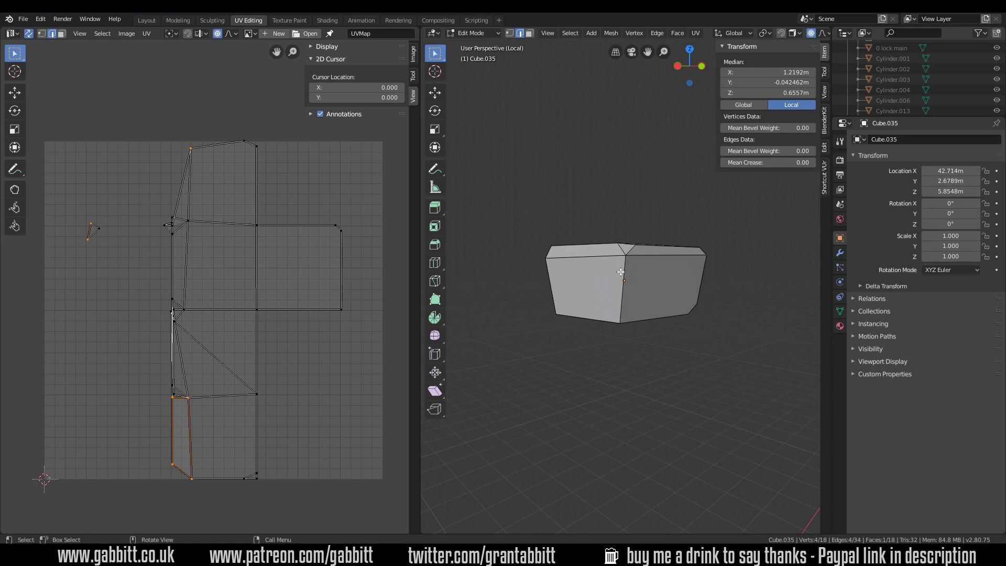
# - Mark seams on the edges outlining Cube.035's top face
pyautogui.click(624, 271)
pyautogui.moveTo(623, 271); pyautogui.dragTo(619, 300, button='middle')
pyautogui.keyDown('ctrl'); pyautogui.click(626, 280); pyautogui.keyUp('ctrl')
pyautogui.keyDown('ctrl'); pyautogui.click(585, 292); pyautogui.keyUp('ctrl')
pyautogui.keyDown('ctrl'); pyautogui.click(628, 301); pyautogui.keyUp('ctrl')
pyautogui.rightClick(618, 293)
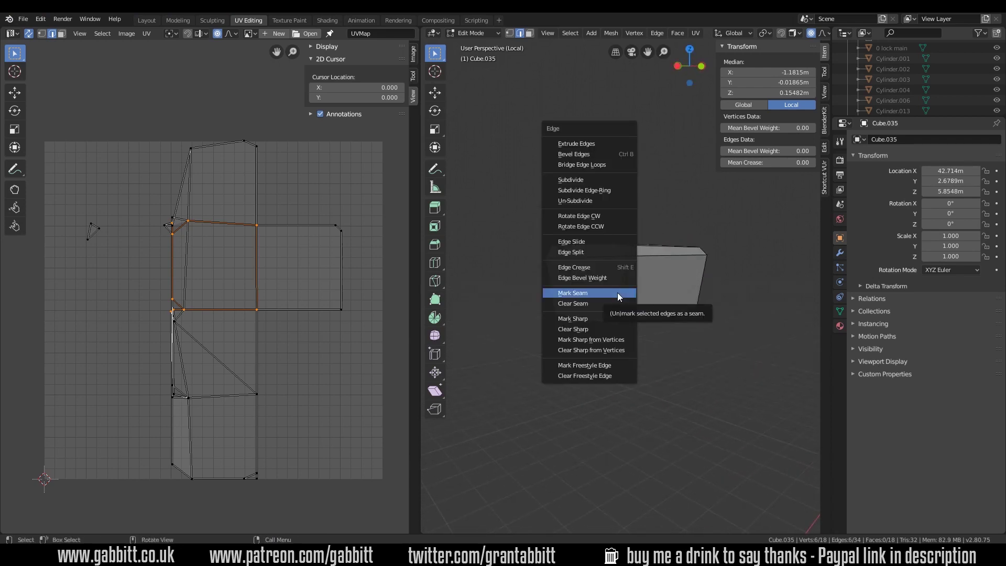
pyautogui.click(617, 293)
# - Mark seams down the block's front corner edges
pyautogui.moveTo(686, 292); pyautogui.dragTo(652, 270, button='middle')
pyautogui.click(659, 302)
pyautogui.keyDown('shift'); pyautogui.click(641, 304); pyautogui.keyUp('shift')
pyautogui.keyDown('shift'); pyautogui.click(620, 312); pyautogui.keyUp('shift')
pyautogui.keyDown('shift'); pyautogui.click(635, 314); pyautogui.keyUp('shift')
pyautogui.keyDown('shift'); pyautogui.click(652, 270); pyautogui.keyUp('shift')
pyautogui.keyDown('shift'); pyautogui.click(651, 274); pyautogui.keyUp('shift')
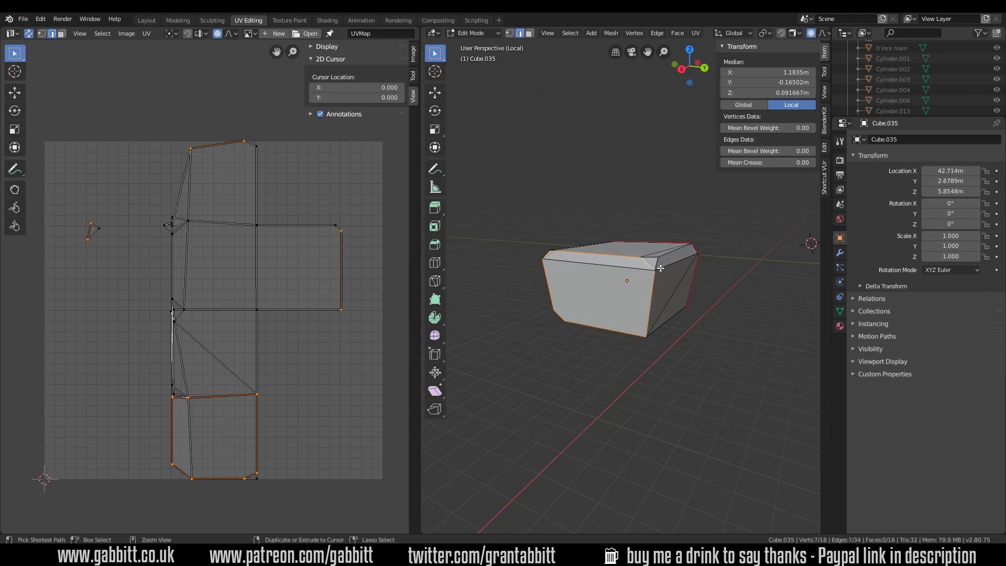
pyautogui.hotkey('ctrl', 'e')
pyautogui.click(647, 269)
# - Mark a seam on one bottom edge of the block's underside
pyautogui.moveTo(646, 269); pyautogui.dragTo(593, 245, button='middle')
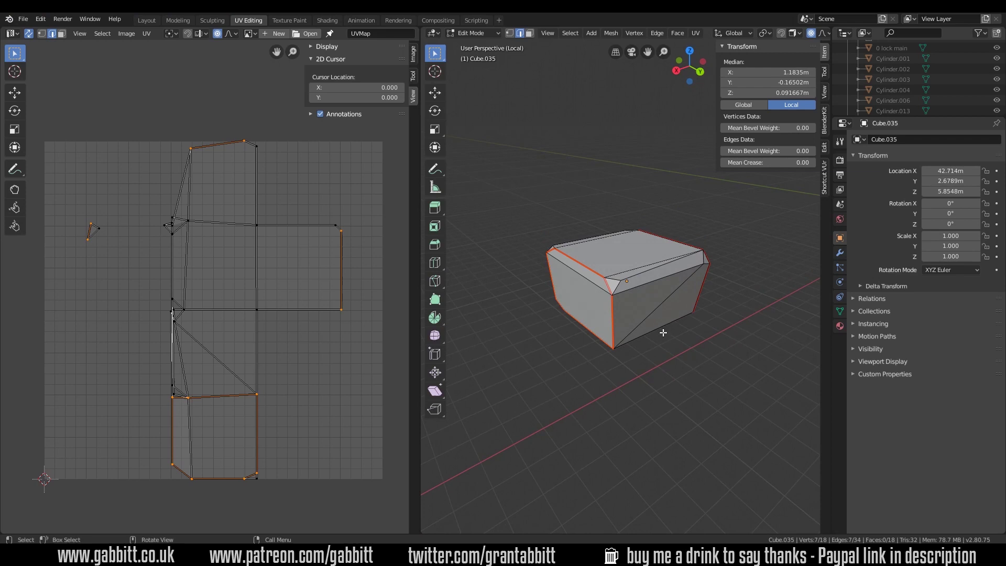
pyautogui.moveTo(663, 332); pyautogui.dragTo(632, 312, button='middle')
pyautogui.moveTo(722, 328); pyautogui.dragTo(667, 296, button='middle')
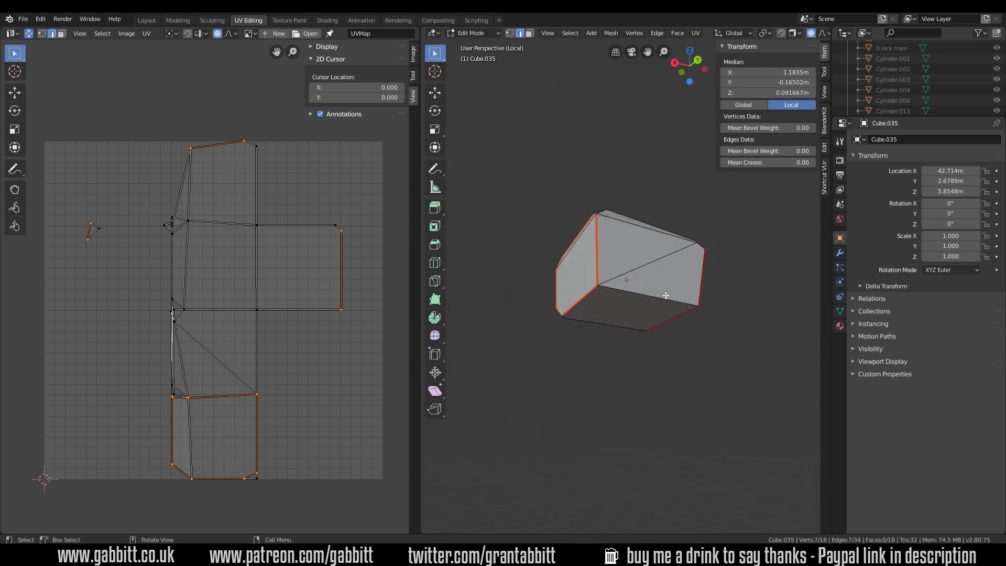
pyautogui.click(656, 296)
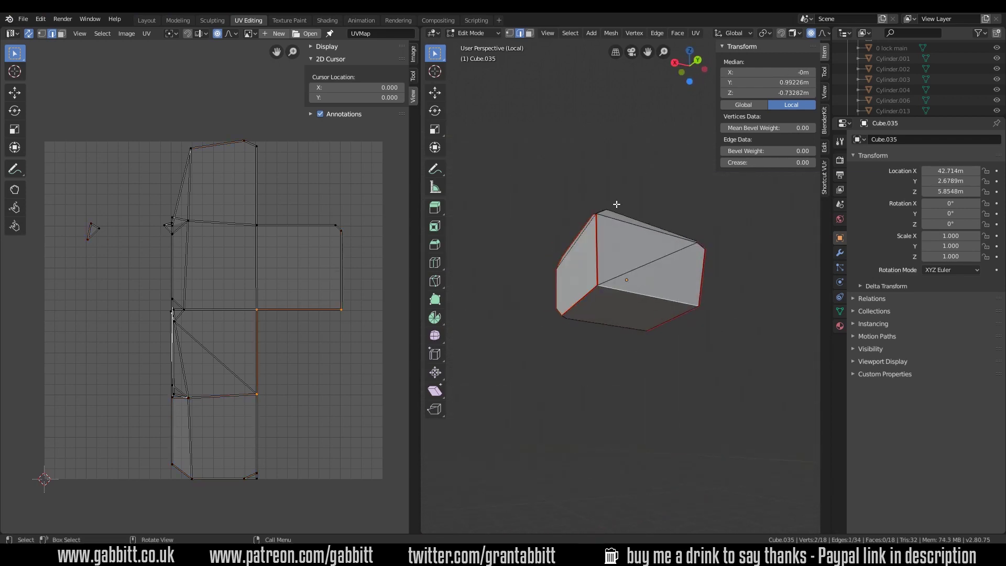
pyautogui.hotkey('ctrl', 'e')
pyautogui.click(632, 319)
pyautogui.moveTo(593, 327); pyautogui.dragTo(683, 340, button='middle')
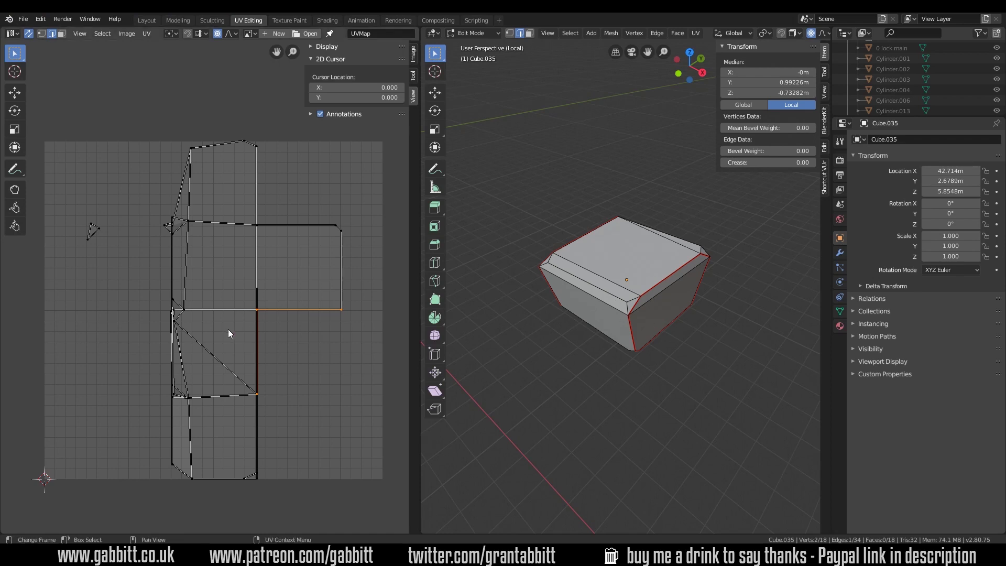
# - Leave edit mode on the block and orbit out to view the whole row of machines
pyautogui.press('Tab')
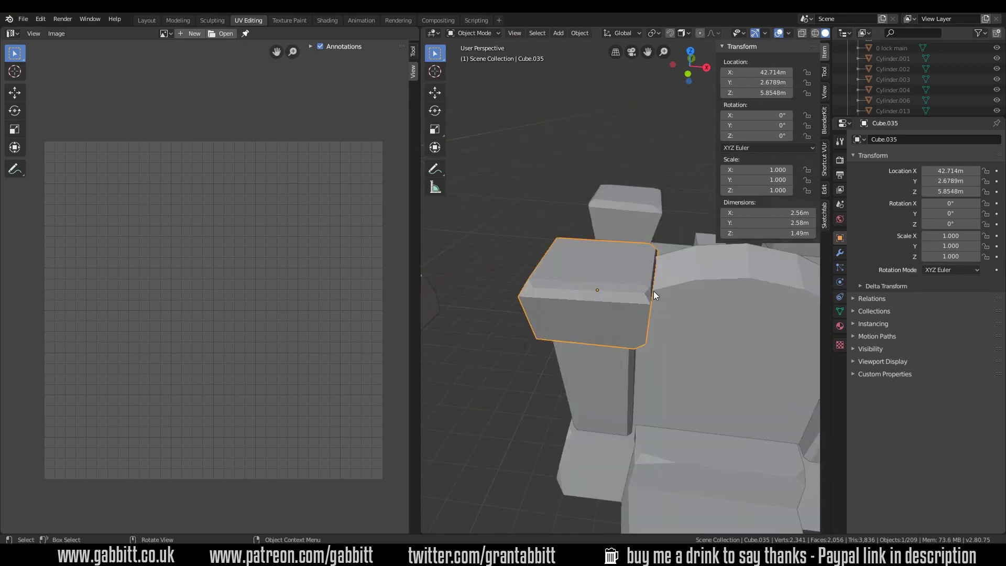
pyautogui.moveTo(653, 291); pyautogui.dragTo(653, 291, button='middle')
pyautogui.scroll(-10, 655, 293)
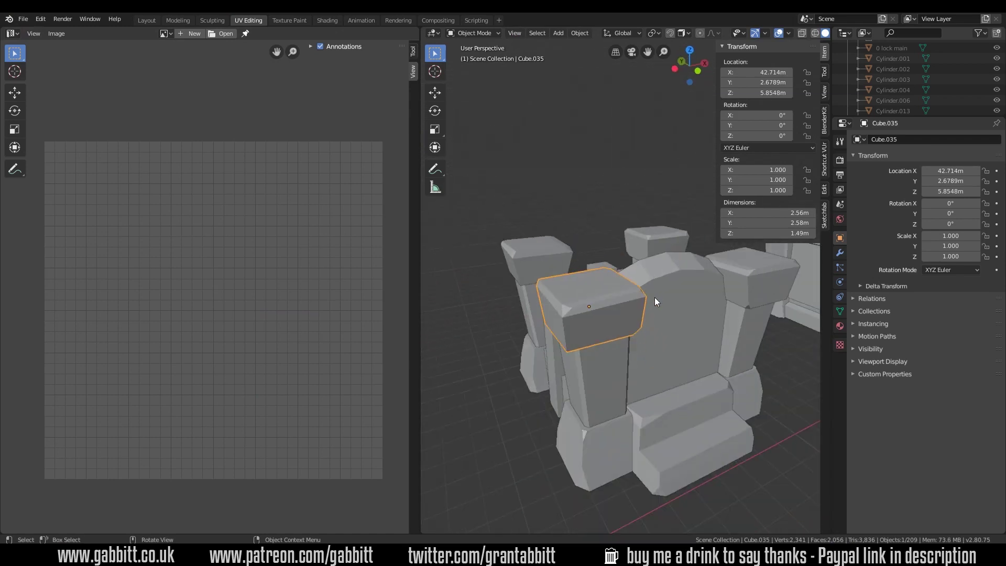
pyautogui.moveTo(687, 314); pyautogui.dragTo(617, 311, button='middle')
# - Select every object and all their mesh elements, then re-unwrap all UVs together
pyautogui.press('a')
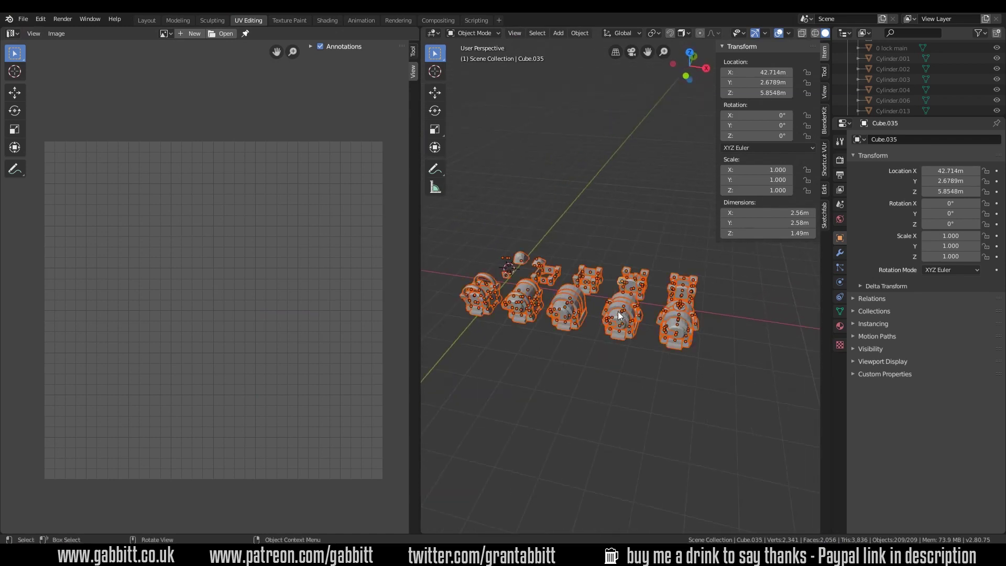
pyautogui.press('Tab')
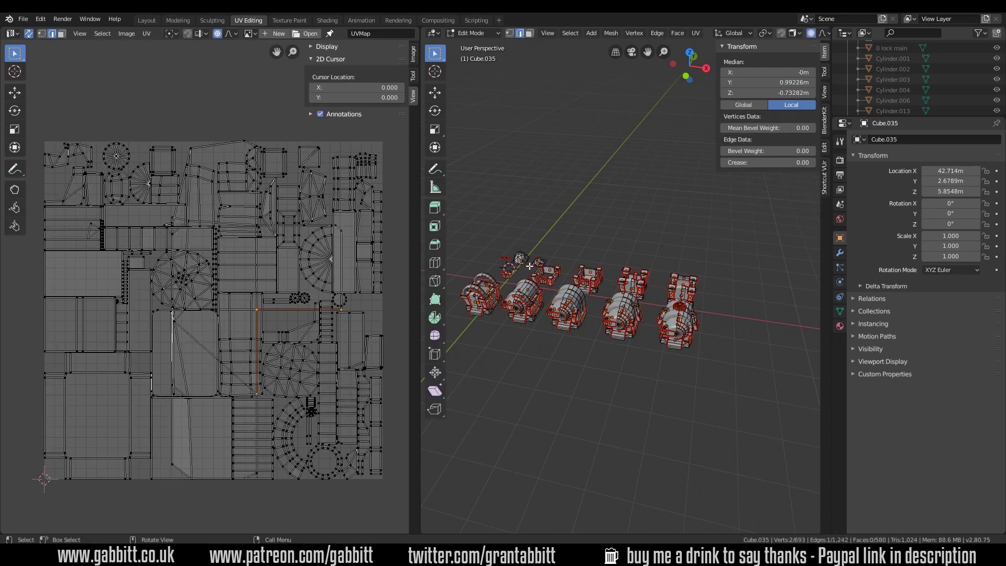
pyautogui.press('a')
pyautogui.press('u')
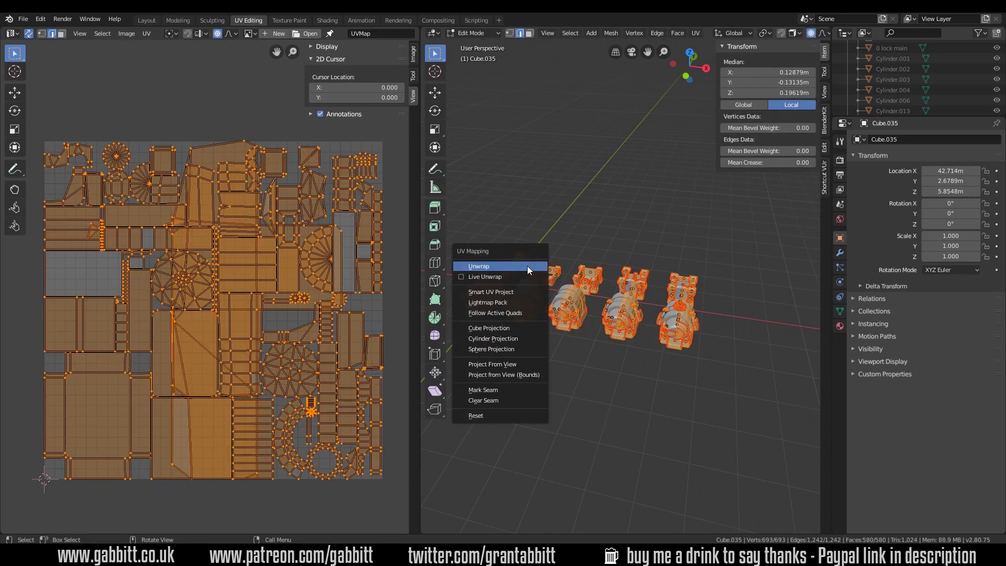
pyautogui.click(527, 266)
pyautogui.keyDown('ctrl'); pyautogui.hscroll(2, 246, 340); pyautogui.keyUp('ctrl')
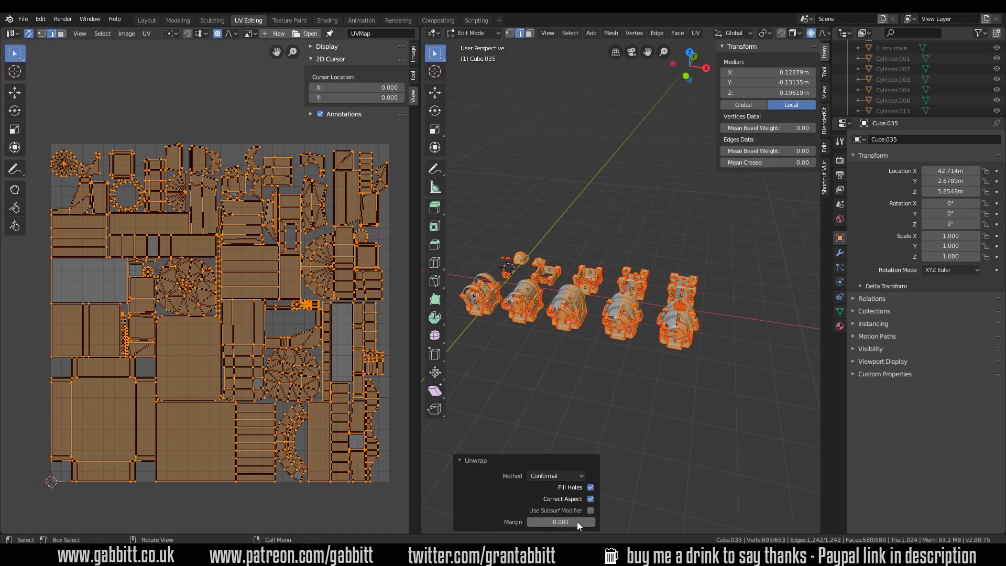
# - Raise the unwrap island margin to 0.004 and inspect the repacked UV layout
pyautogui.click(557, 522)
pyautogui.click(557, 522)
pyautogui.press('BackSpace')
pyautogui.write('5')
pyautogui.press('Return')
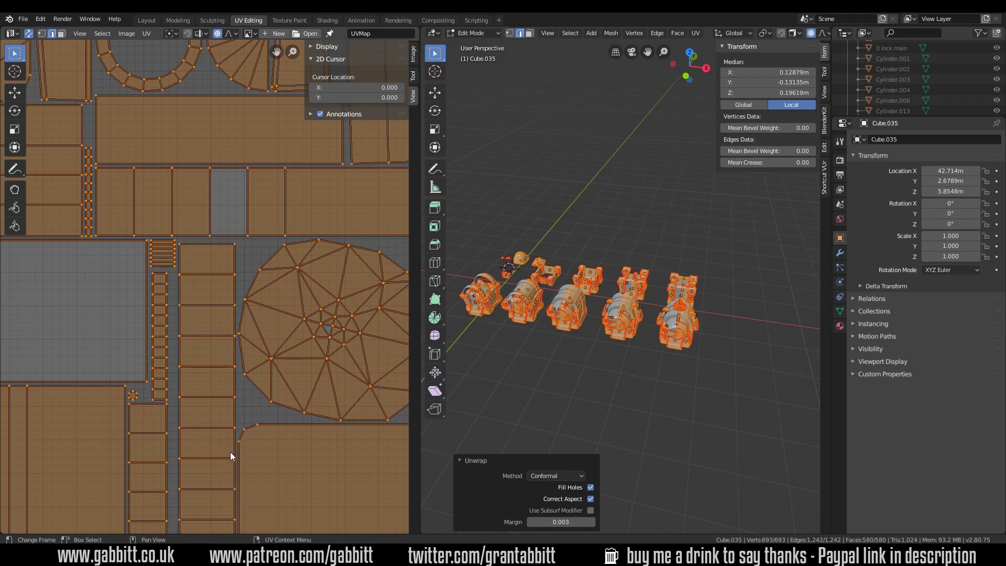
pyautogui.scroll(-5, 234, 451)
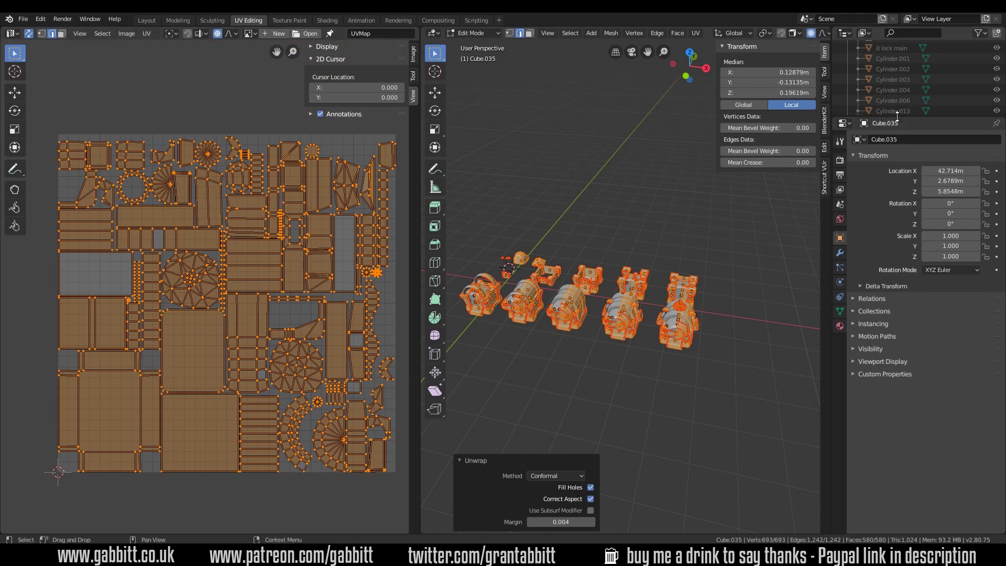
# - Make the outliner taller and wider, then select all objects in the lock.001 collection
pyautogui.moveTo(897, 115); pyautogui.dragTo(901, 425)
pyautogui.moveTo(832, 157); pyautogui.dragTo(774, 157)
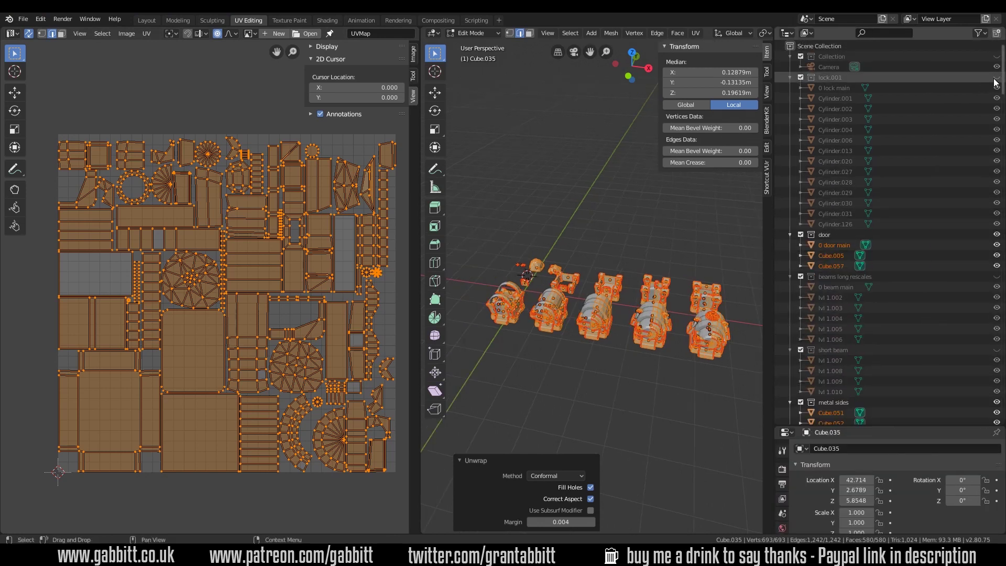
pyautogui.rightClick(995, 80)
pyautogui.click(956, 87)
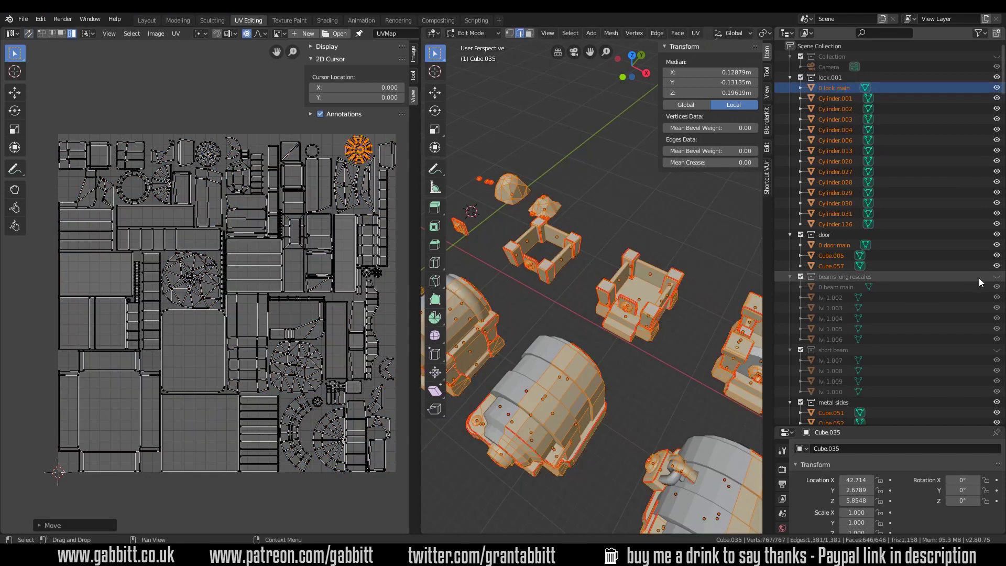
# - Unhide the beams long rescales, short beam and short steaks on ground collections
pyautogui.click(996, 276)
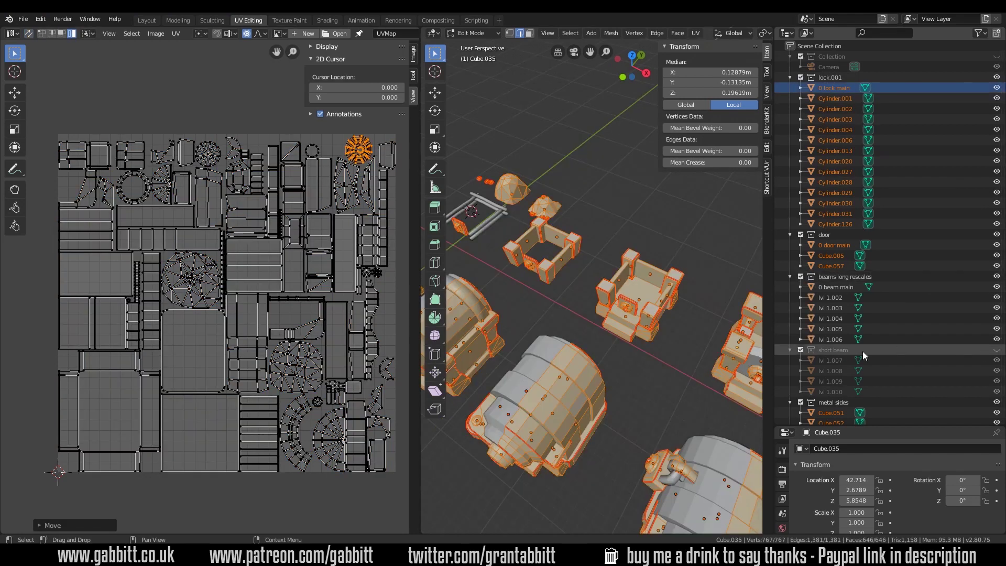
pyautogui.click(996, 350)
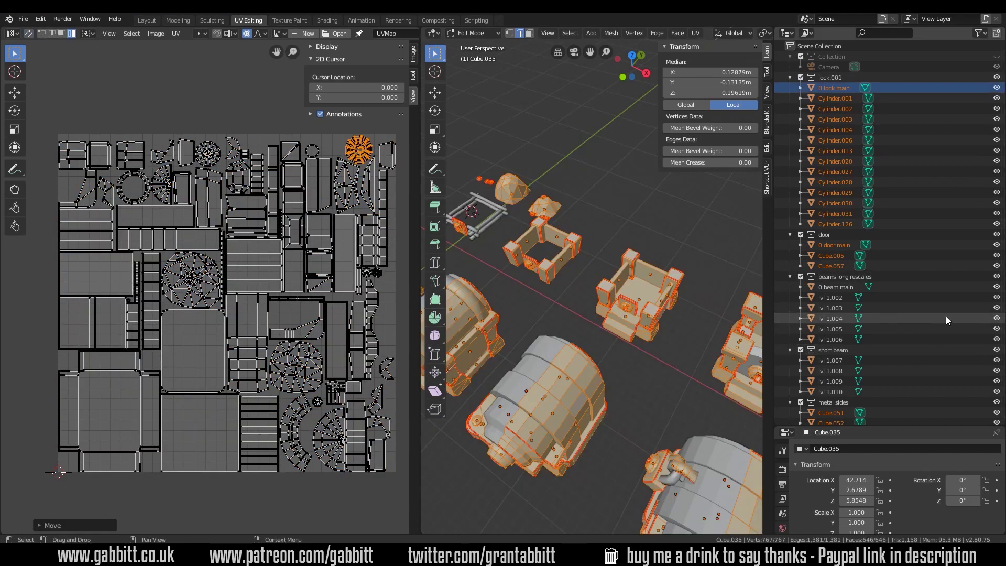
pyautogui.scroll(-15, 956, 278)
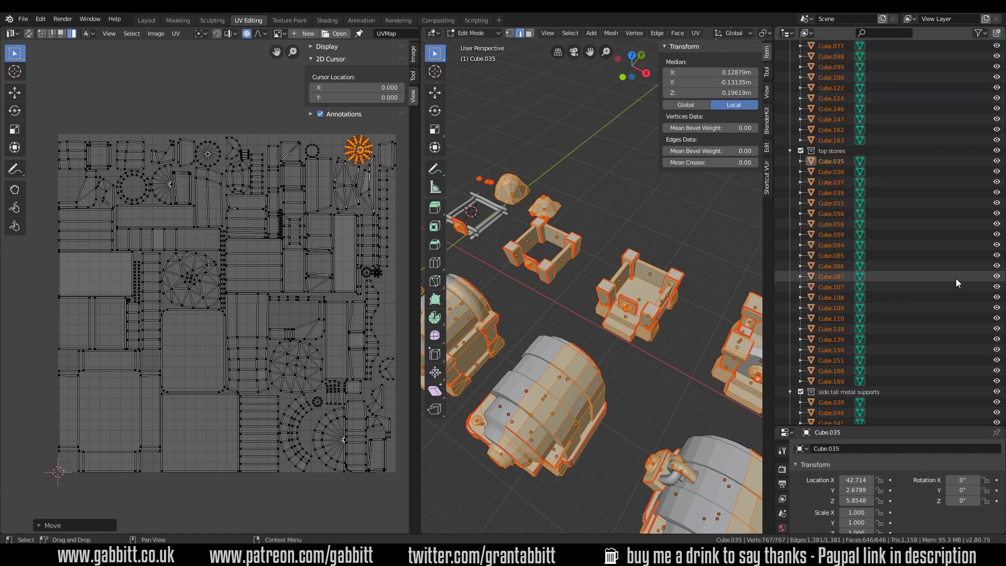
pyautogui.scroll(-10, 956, 278)
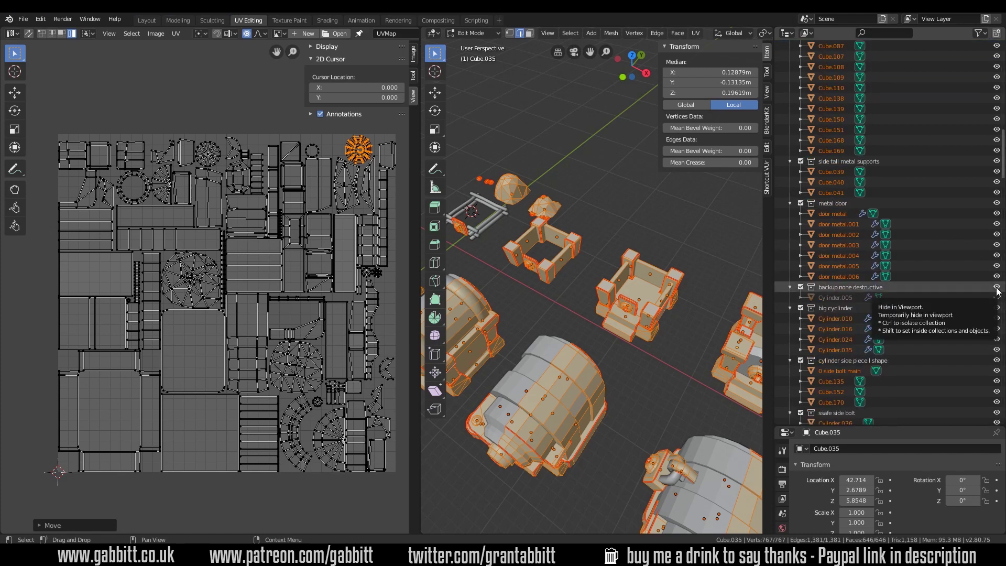
pyautogui.scroll(-10, 937, 296)
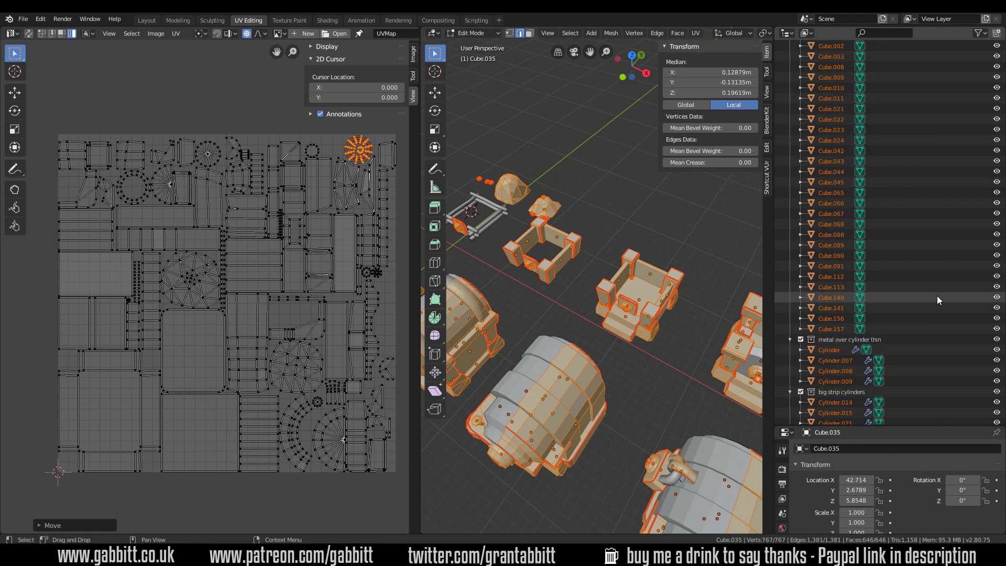
pyautogui.scroll(-15, 937, 298)
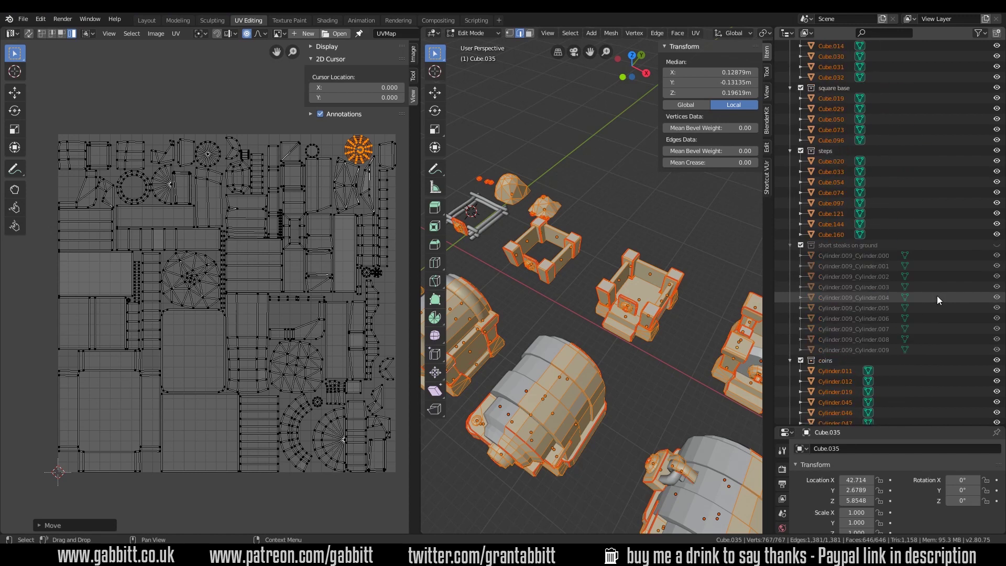
pyautogui.click(995, 248)
pyautogui.scroll(-10, 909, 307)
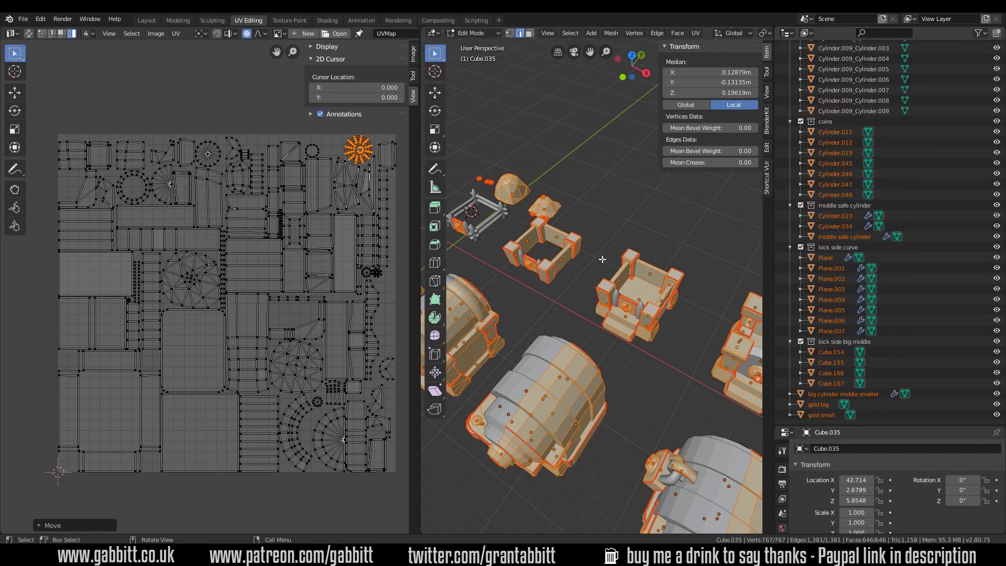
# - Reload edit mode, select all UV islands and pack them into one map with margin 0.004
pyautogui.press('Tab')
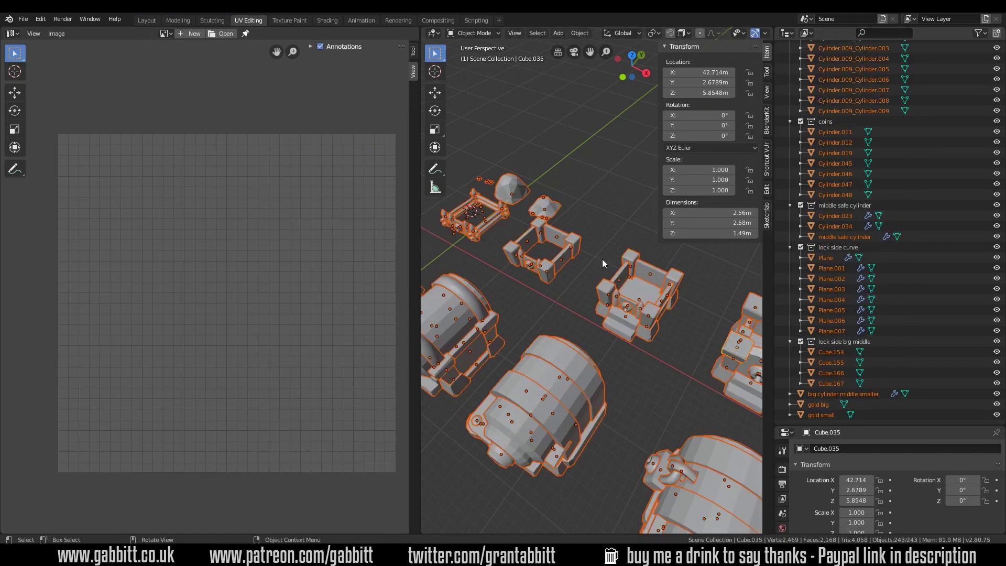
pyautogui.press('Tab')
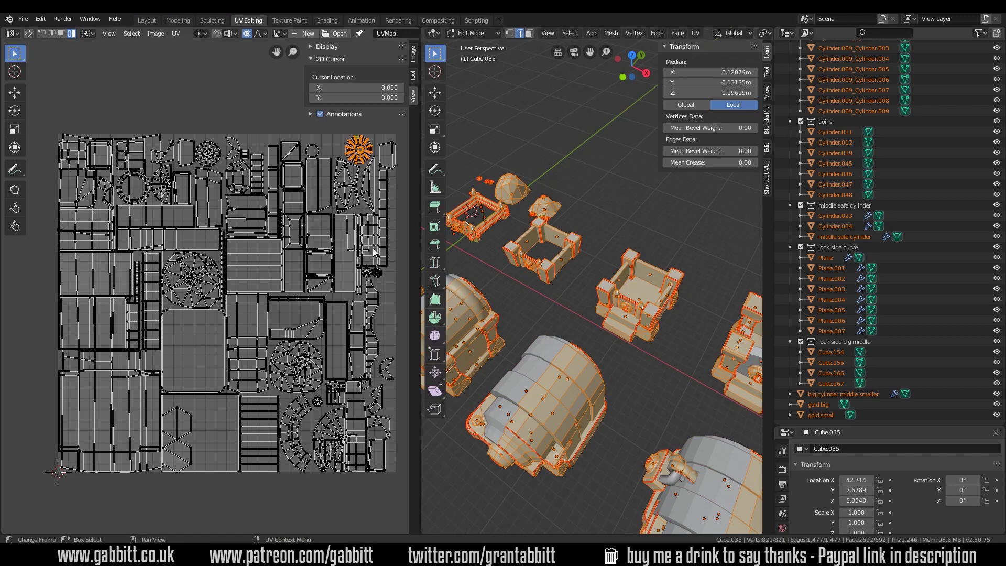
pyautogui.press('a')
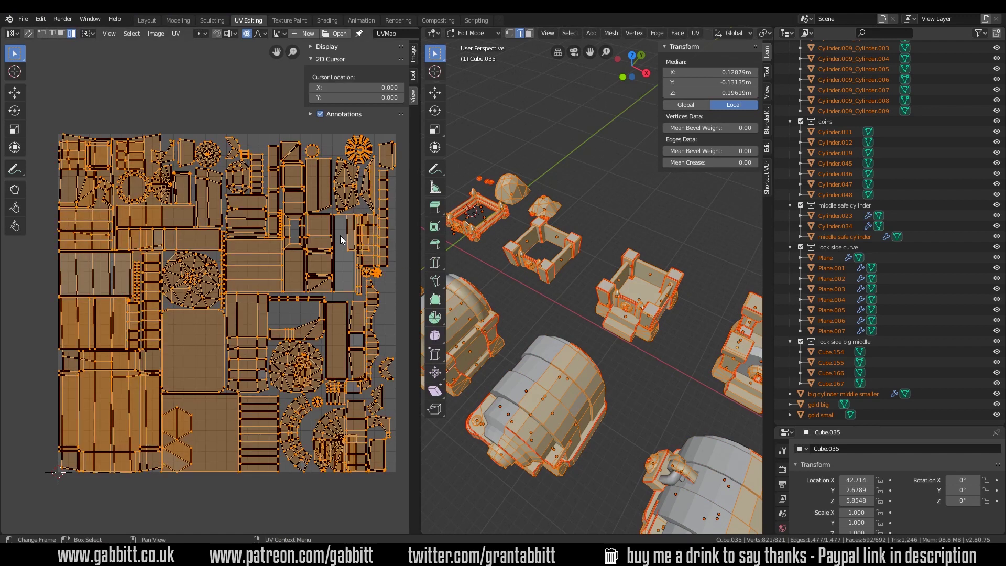
pyautogui.click(176, 33)
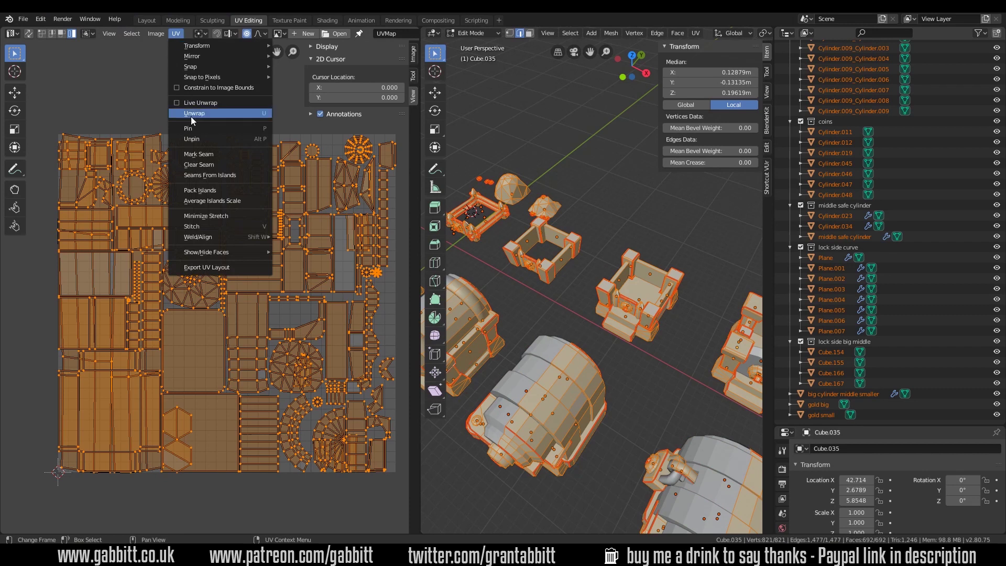
pyautogui.click(204, 191)
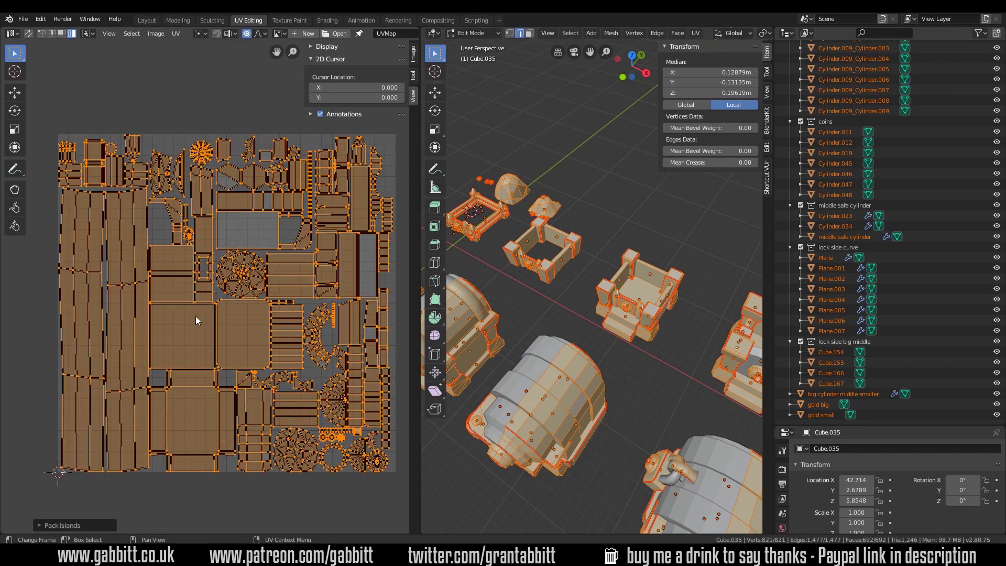
pyautogui.click(40, 526)
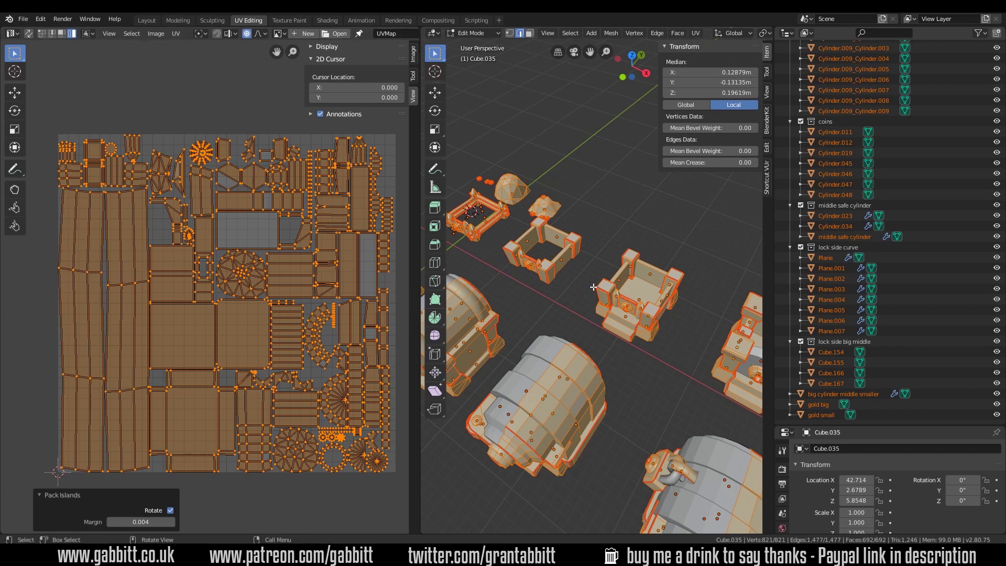
pyautogui.scroll(-4, 605, 295)
pyautogui.keyDown('shift'); pyautogui.moveTo(605, 295); pyautogui.dragTo(589, 292, button='middle'); pyautogui.keyUp('shift')
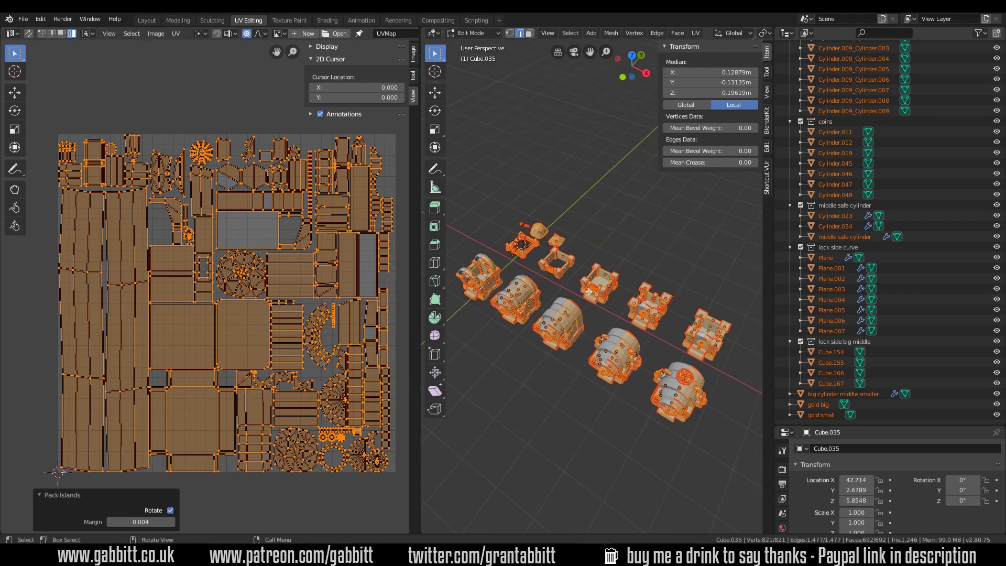
# - Box-select all 243 objects and enter Edit Mode on them together to show every UV island
pyautogui.press('Tab')
pyautogui.hotkey('alt', 'a')
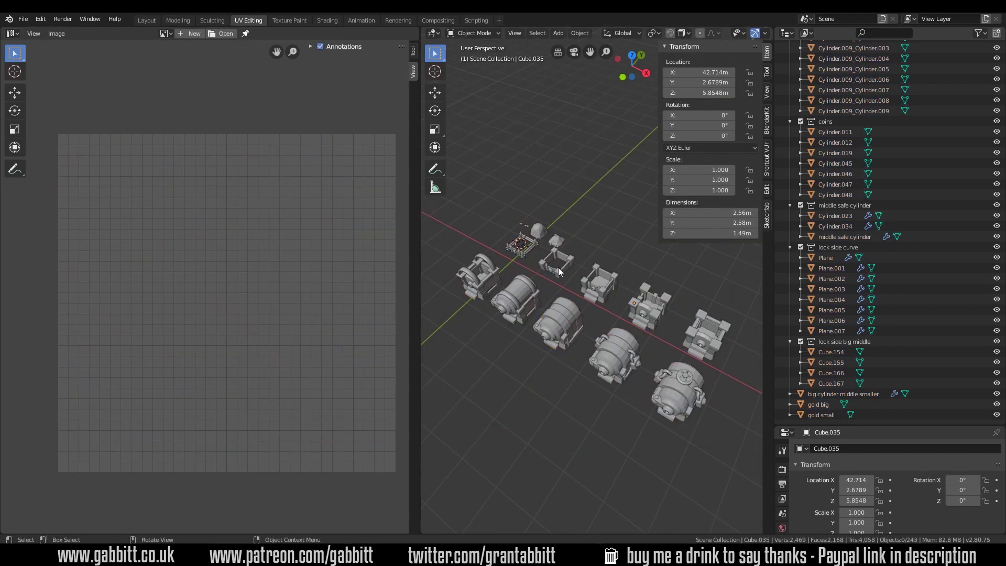
pyautogui.moveTo(464, 201); pyautogui.dragTo(729, 437)
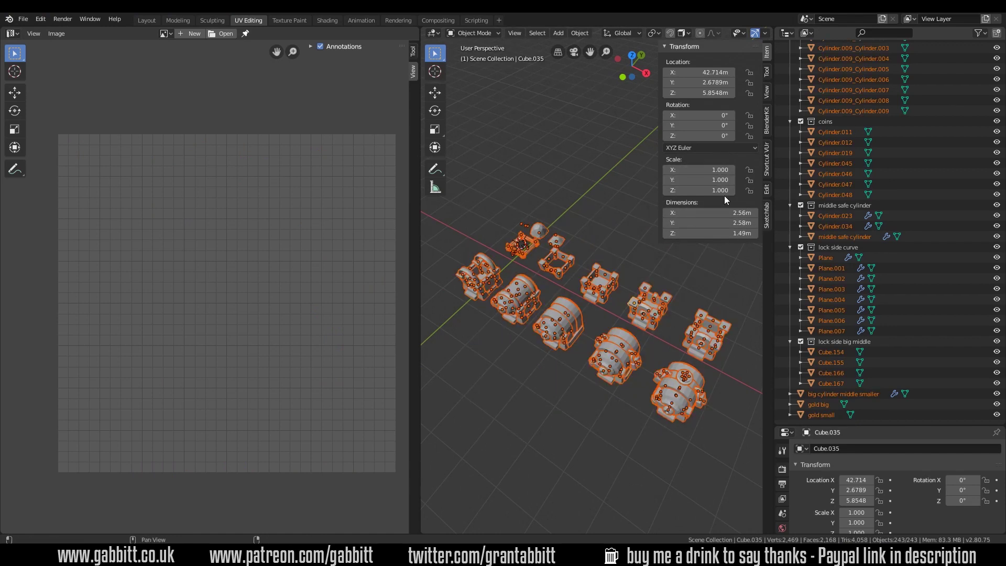
pyautogui.press('Tab')
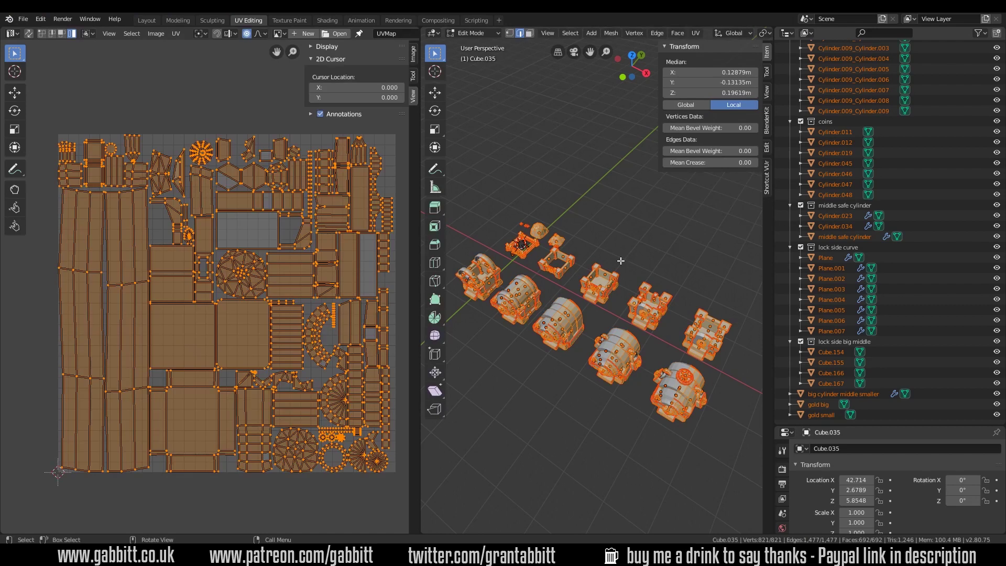